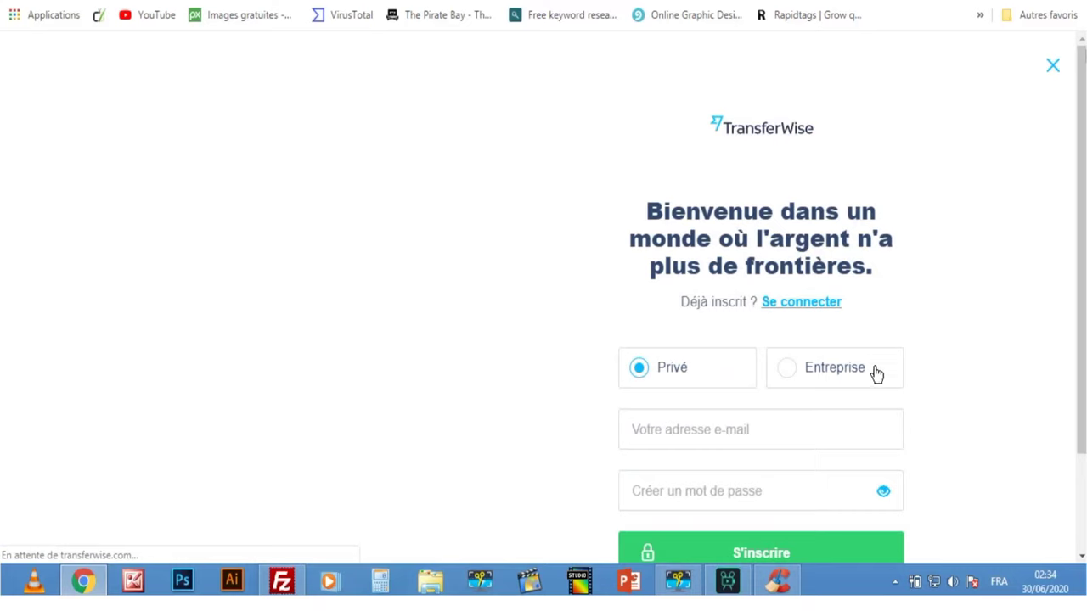
{"action": "scroll", "coordinate": [686, 333], "scroll_direction": "down", "scroll_amount": 1}
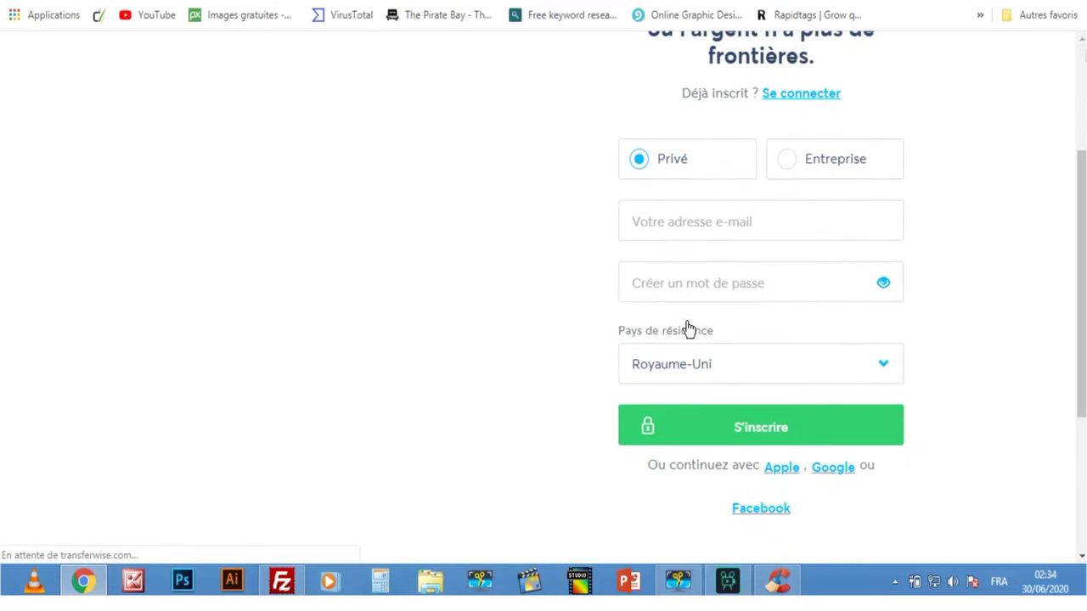
Step: Enter the account e-mail address and a secure password in the sign-up form
{"action": "left_click", "coordinate": [676, 236]}
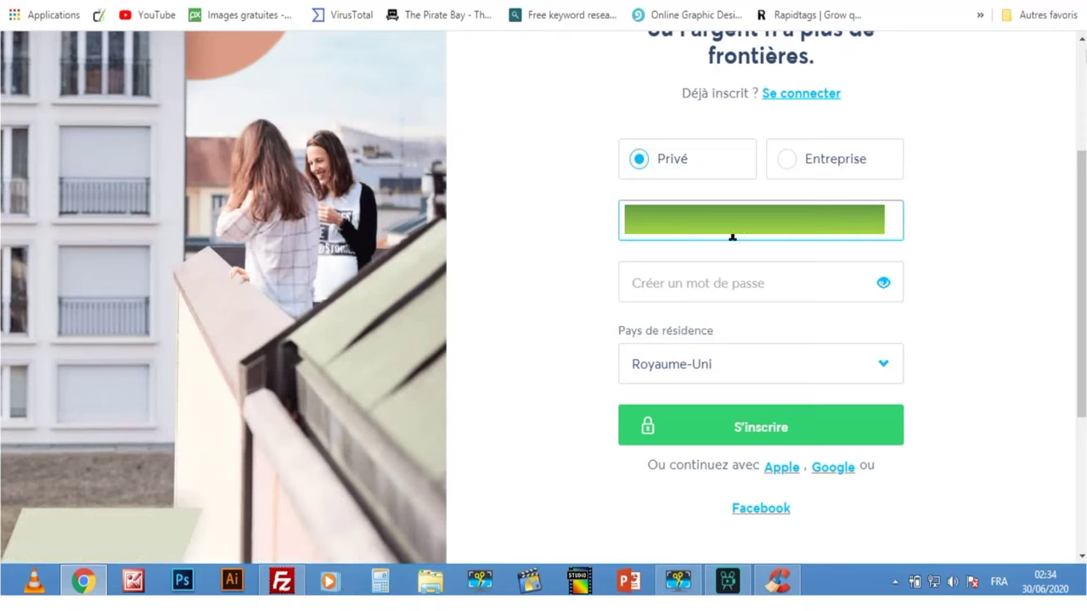
{"action": "left_click", "coordinate": [677, 279]}
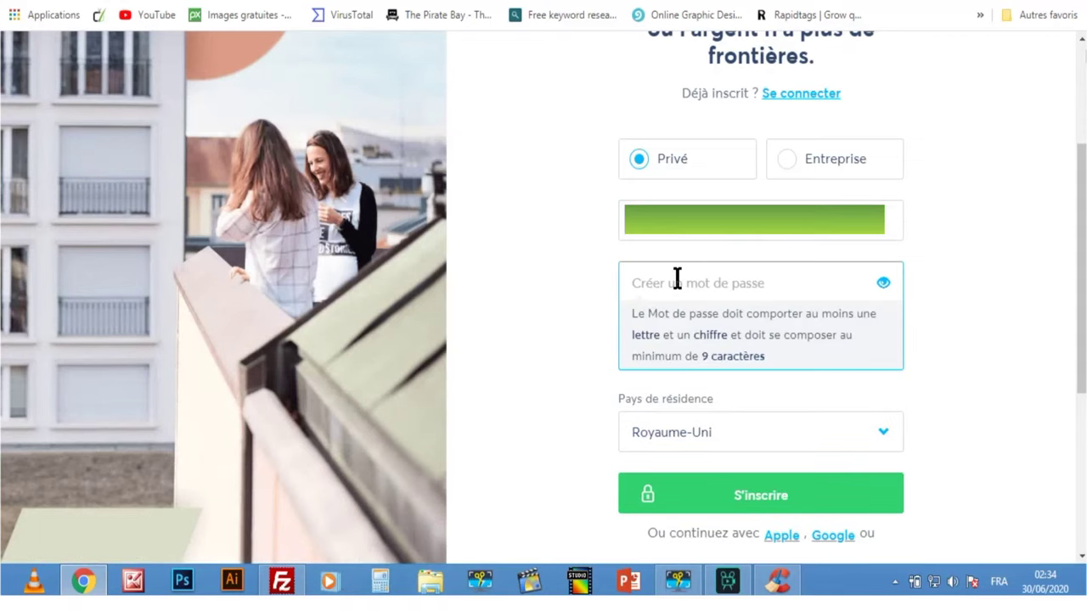
{"action": "left_click", "coordinate": [646, 239]}
{"action": "key", "text": "Tab"}
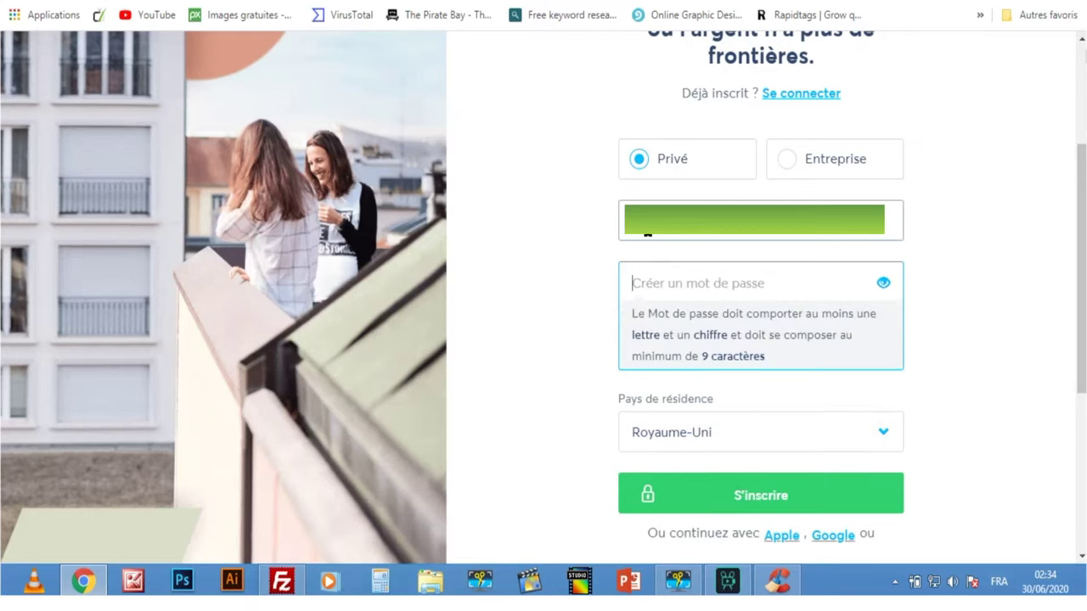
{"action": "left_click", "coordinate": [651, 235]}
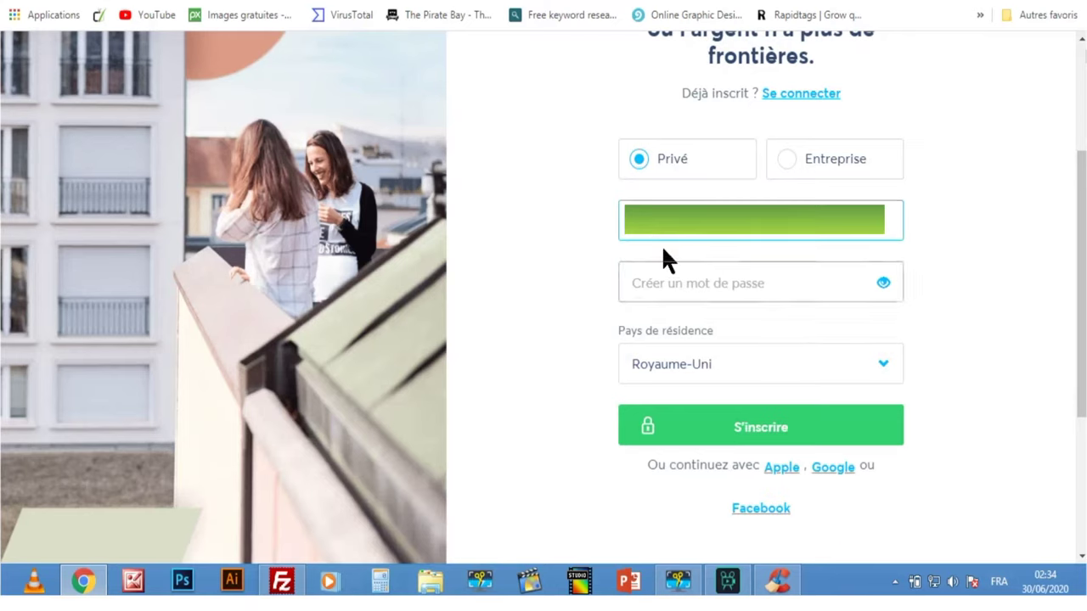
{"action": "left_click", "coordinate": [708, 281]}
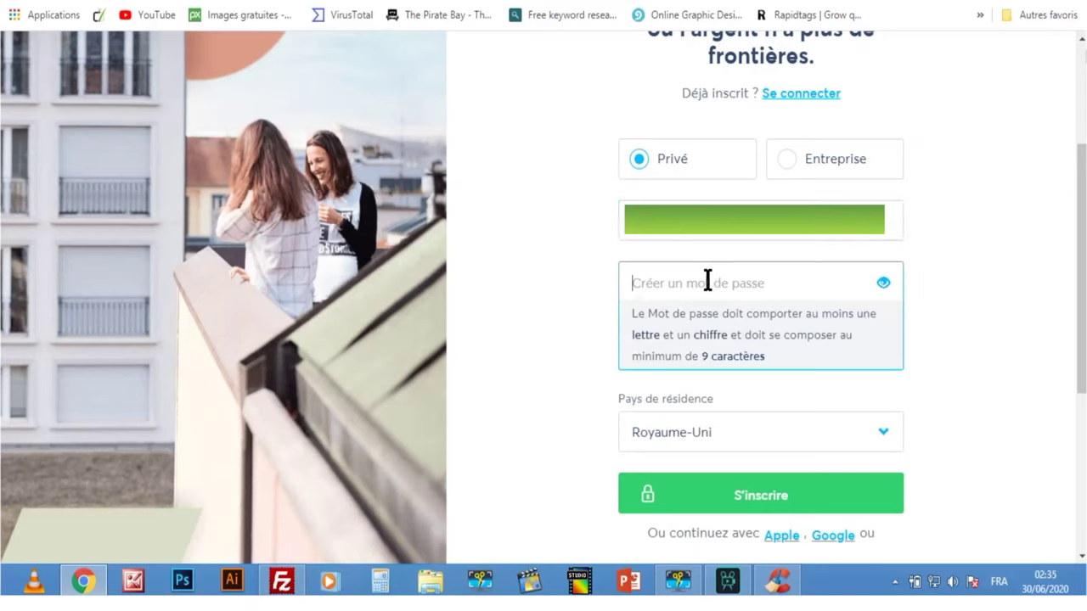
{"action": "type", "text": "•••••••••••"}
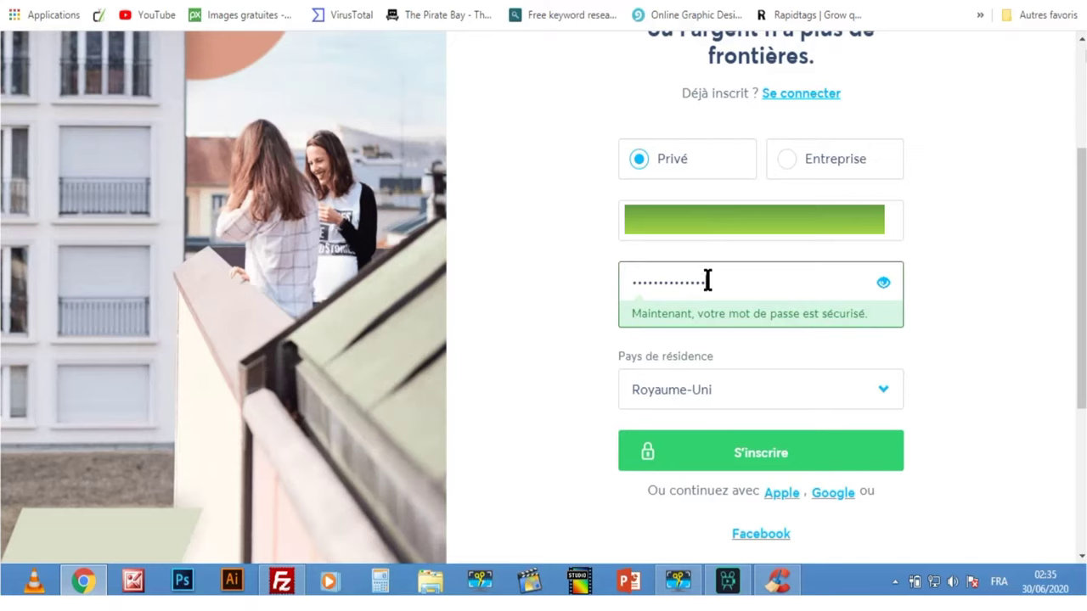
{"action": "type", "text": "•••"}
Step: Choose Maroc as the country of residence and submit the sign-up form
{"action": "scroll", "coordinate": [866, 382], "scroll_direction": "down", "scroll_amount": 2}
{"action": "left_click", "coordinate": [874, 225]}
{"action": "scroll", "coordinate": [735, 338], "scroll_direction": "down", "scroll_amount": 5}
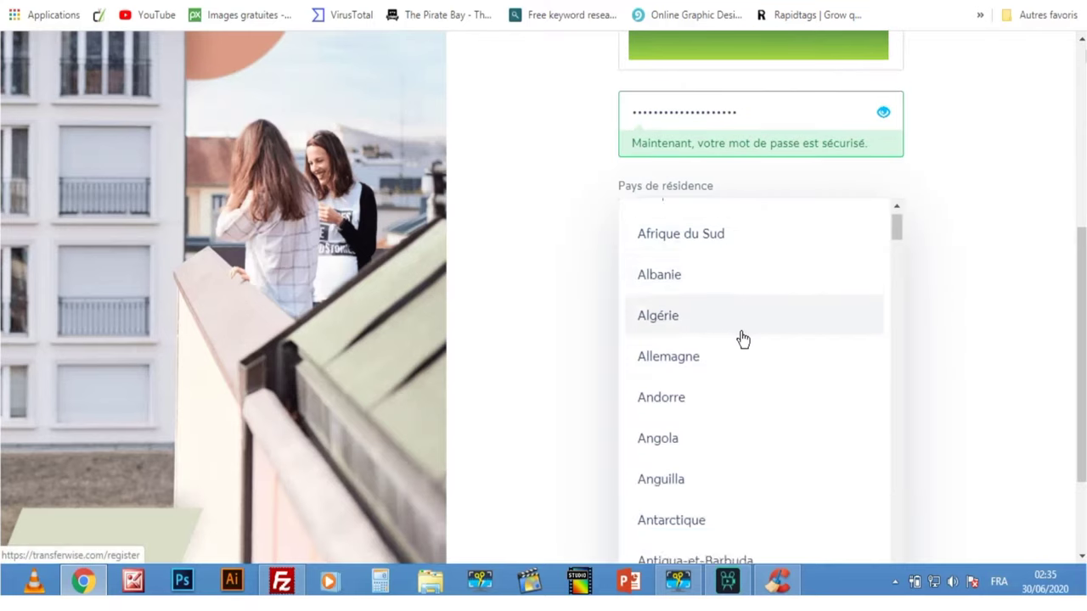
{"action": "scroll", "coordinate": [732, 340], "scroll_direction": "down", "scroll_amount": 20}
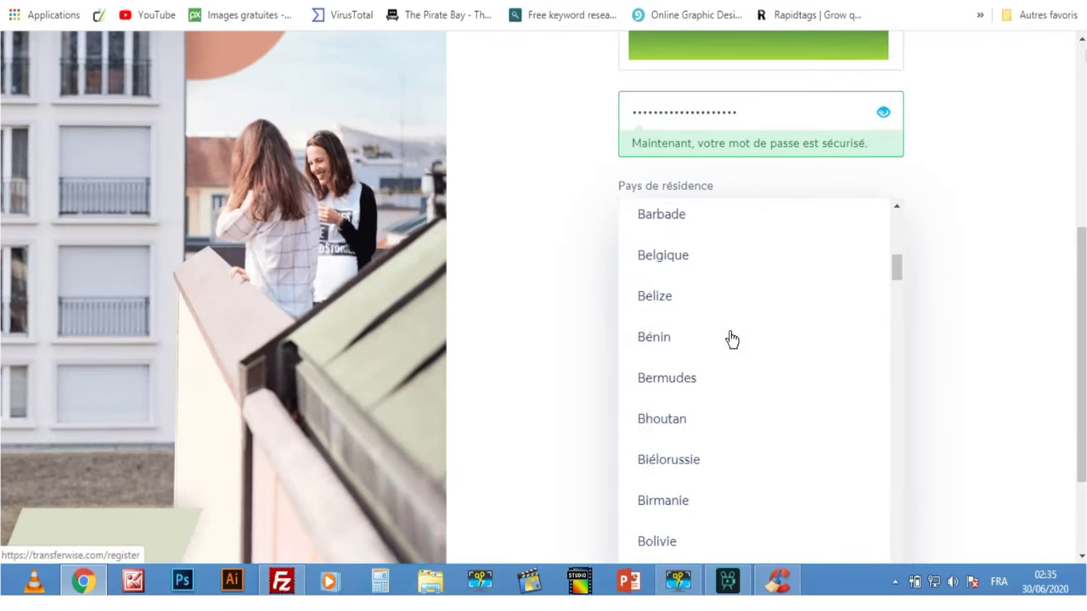
{"action": "scroll", "coordinate": [731, 344], "scroll_direction": "down", "scroll_amount": 20}
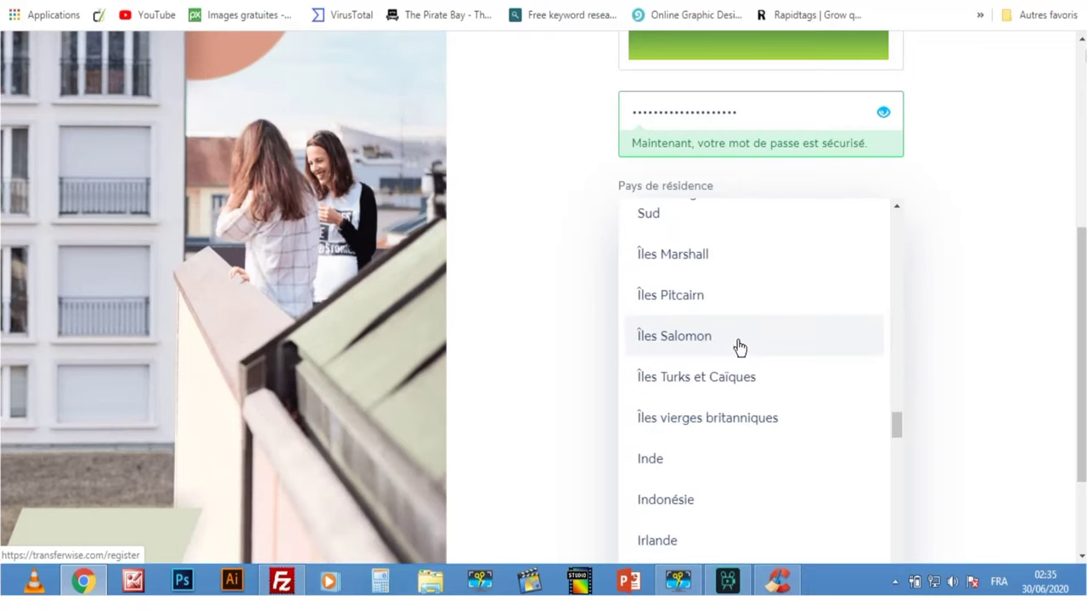
{"action": "scroll", "coordinate": [742, 344], "scroll_direction": "down", "scroll_amount": 10}
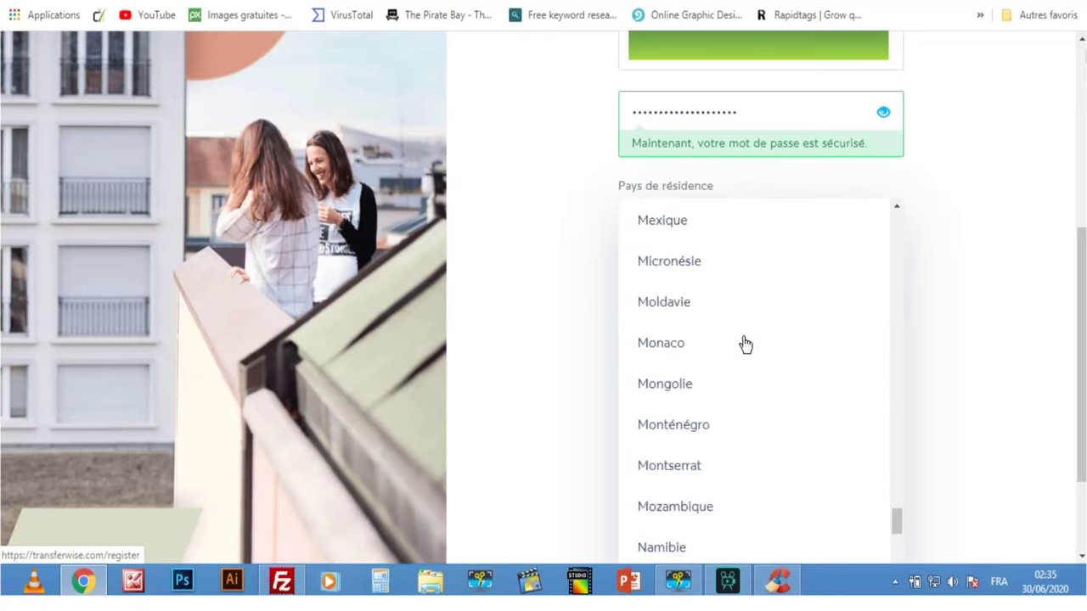
{"action": "scroll", "coordinate": [744, 343], "scroll_direction": "up", "scroll_amount": 2}
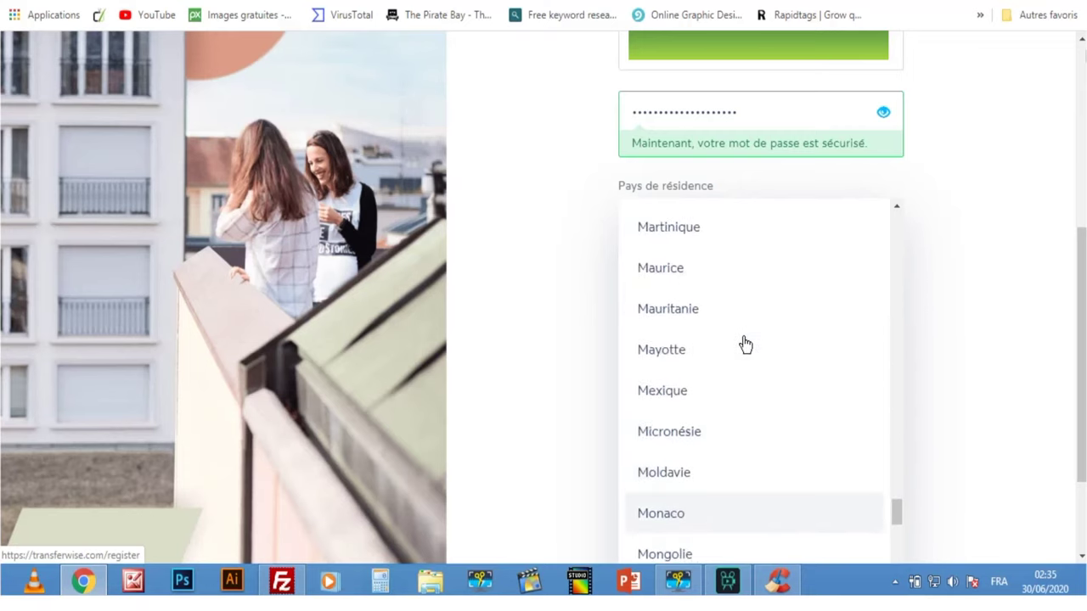
{"action": "scroll", "coordinate": [745, 343], "scroll_direction": "up", "scroll_amount": 2}
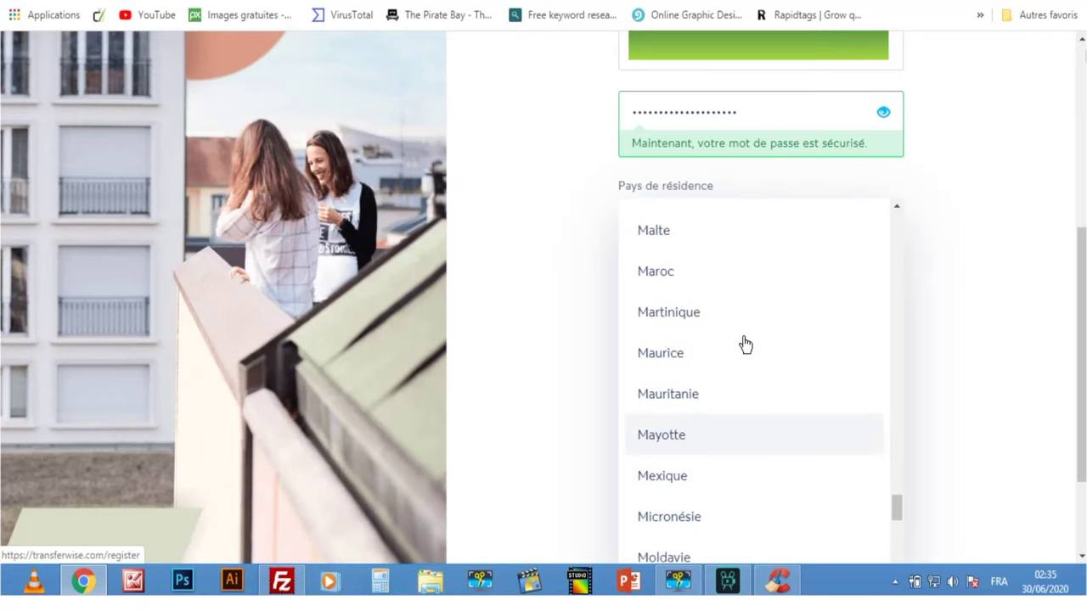
{"action": "left_click", "coordinate": [671, 281]}
{"action": "left_click", "coordinate": [671, 280]}
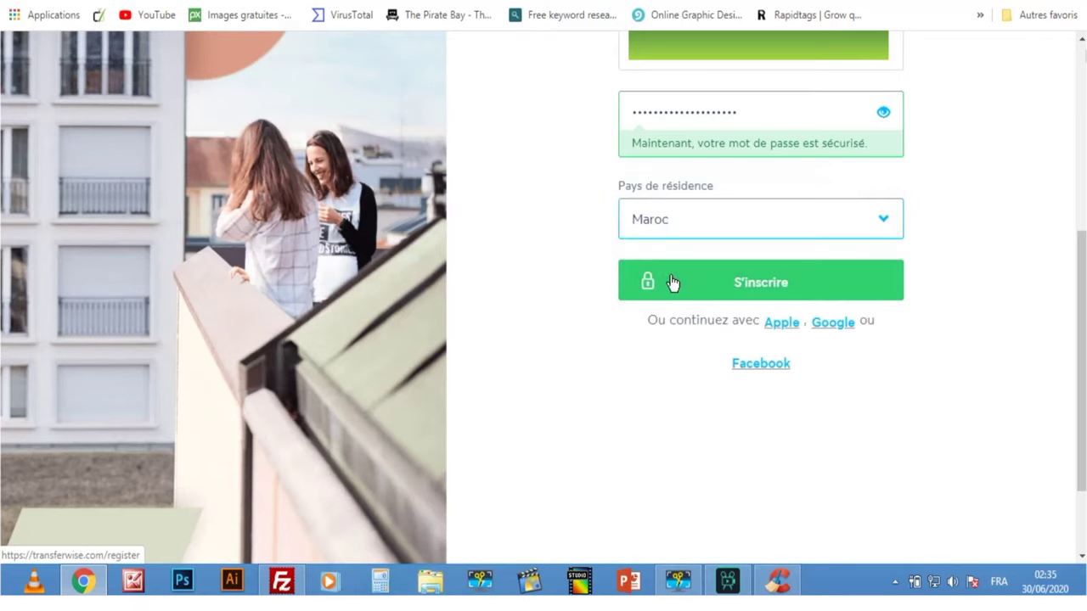
{"action": "left_click", "coordinate": [734, 287]}
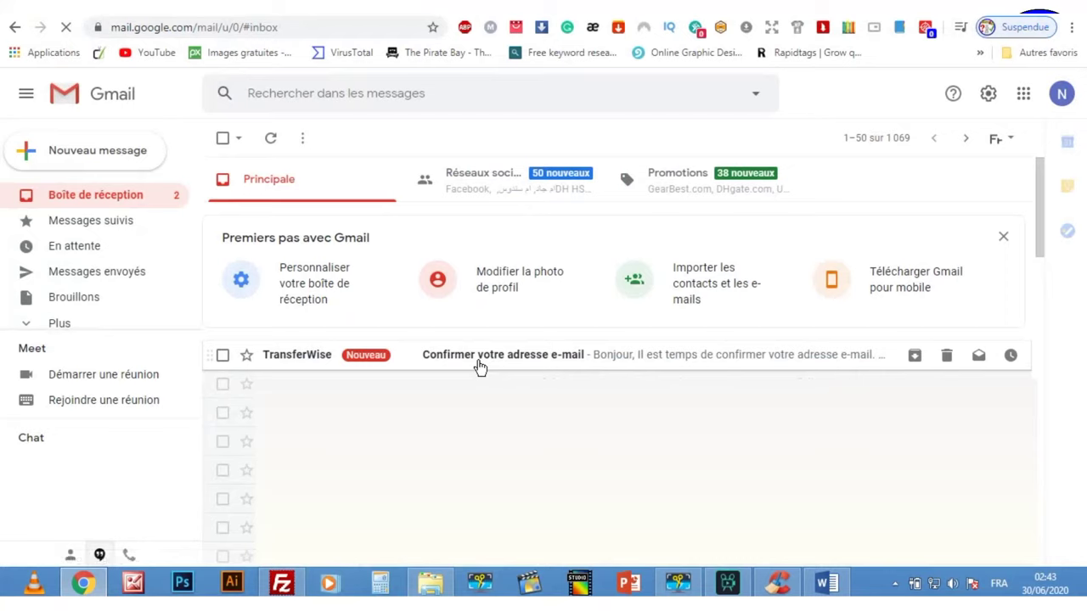
Step: Confirm the e-mail address from the TransferWise 'Confirmer votre adresse e-mail' message, then continue into the account
{"action": "left_click", "coordinate": [479, 367]}
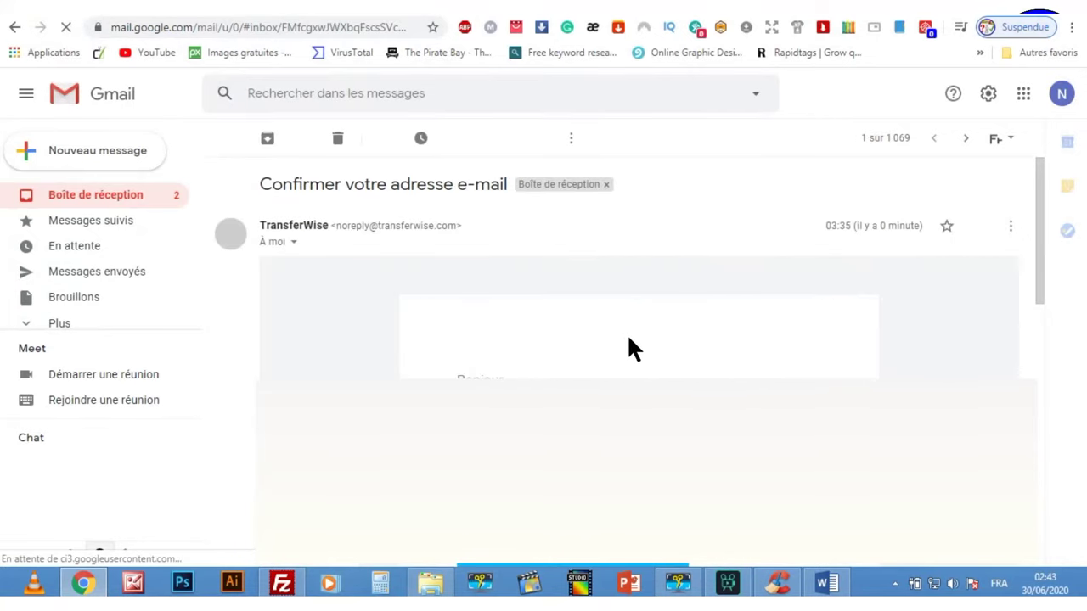
{"action": "scroll", "coordinate": [628, 348], "scroll_direction": "down", "scroll_amount": 4}
{"action": "scroll", "coordinate": [632, 345], "scroll_direction": "up", "scroll_amount": 1}
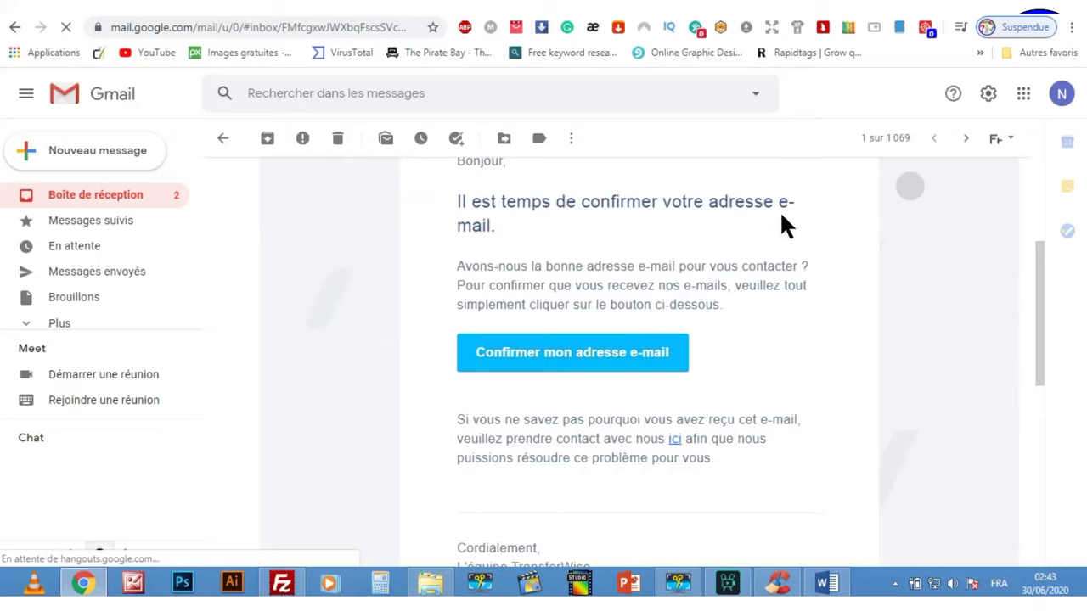
{"action": "left_click", "coordinate": [548, 366]}
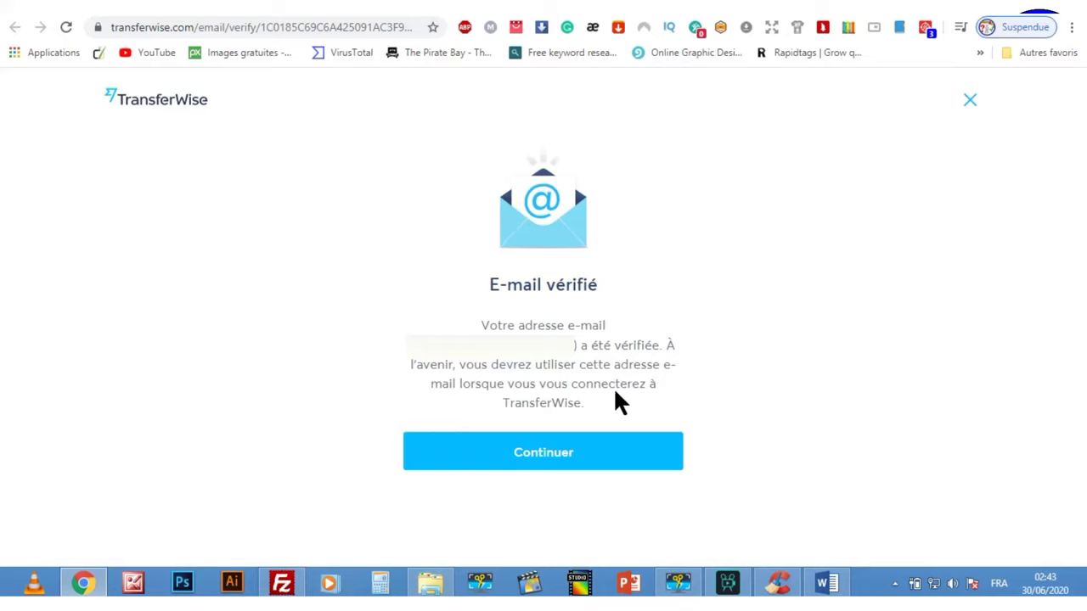
{"action": "left_click", "coordinate": [542, 457]}
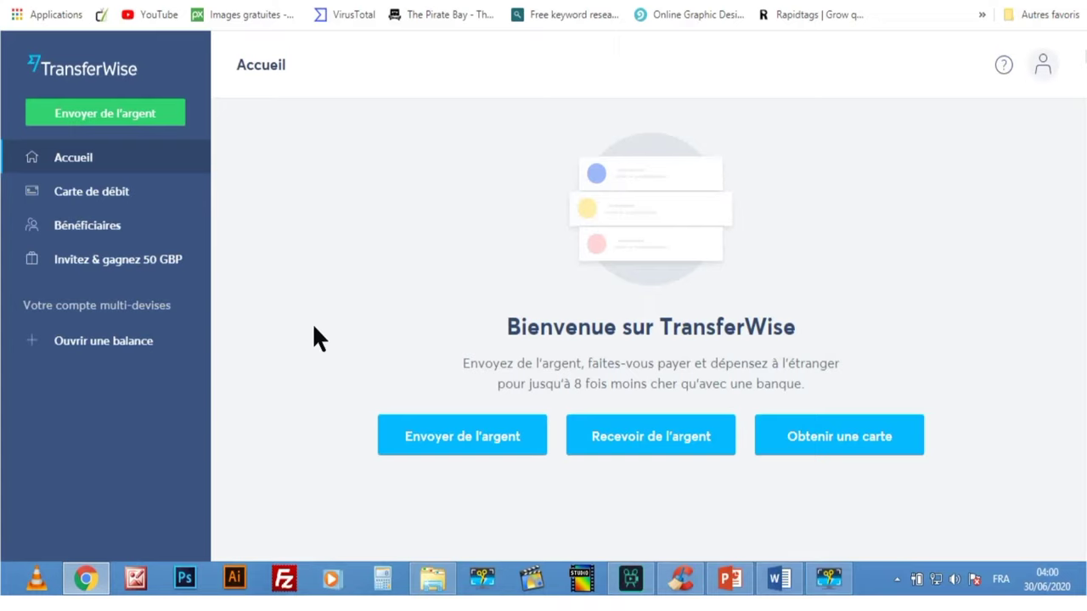
Step: Choose 'Créer un profil personnel' from the profile menu and open the form for editing
{"action": "left_click", "coordinate": [1044, 67]}
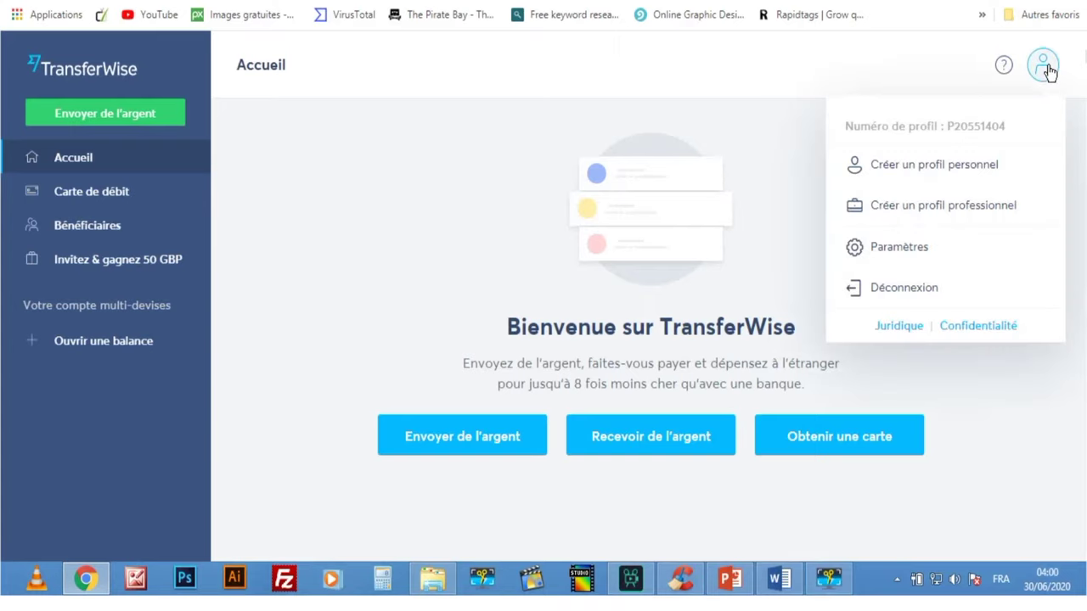
{"action": "left_click", "coordinate": [910, 166]}
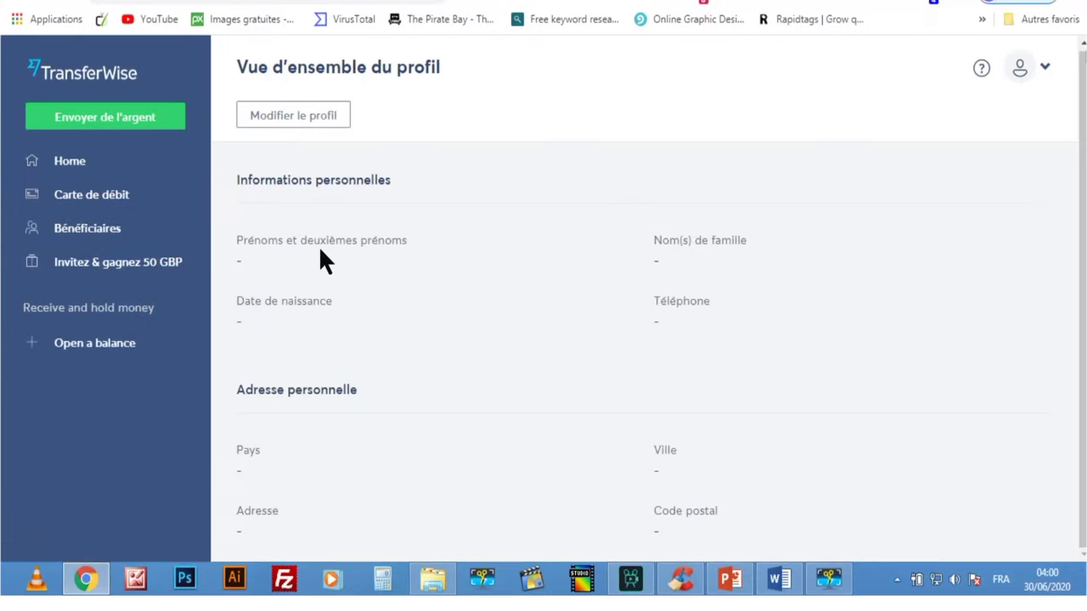
{"action": "left_click", "coordinate": [311, 127]}
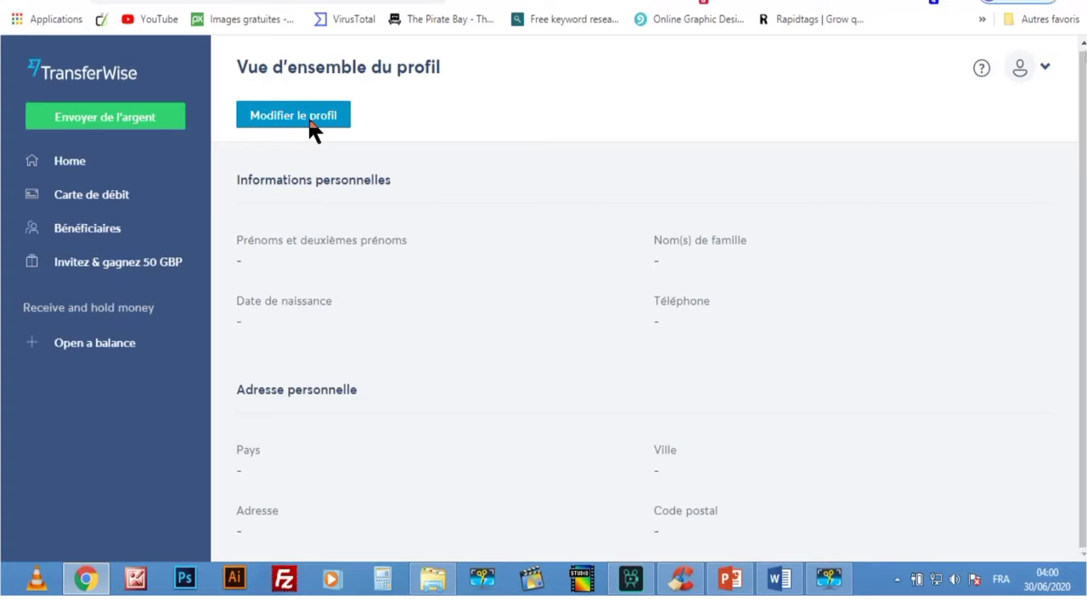
{"action": "scroll", "coordinate": [424, 170], "scroll_direction": "up", "scroll_amount": 2}
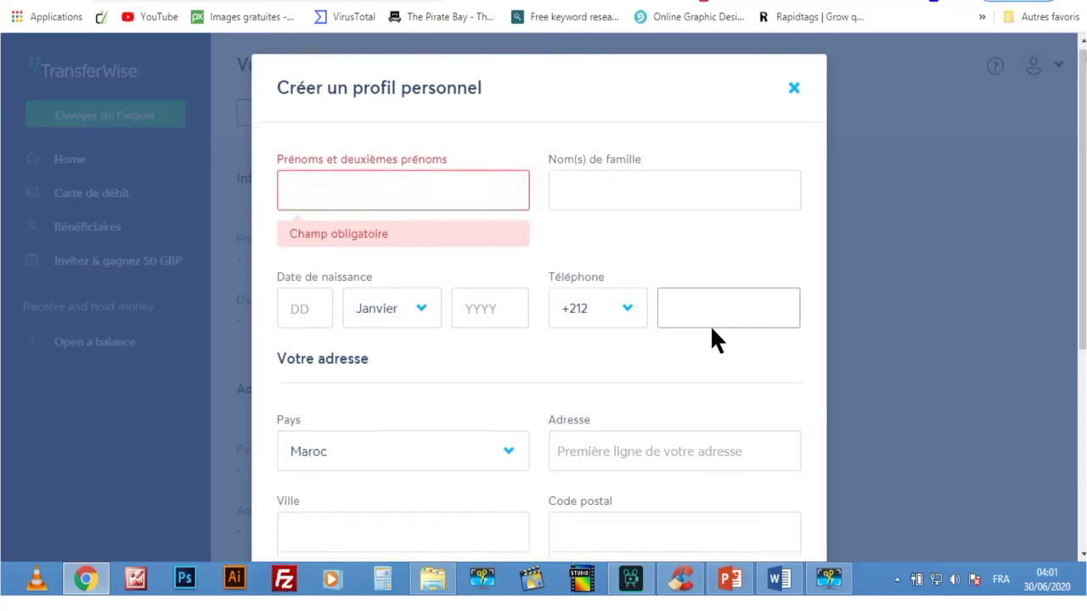
Step: Enter the street address, city, postal code and first names, then save the personal profile
{"action": "scroll", "coordinate": [710, 324], "scroll_direction": "down", "scroll_amount": 2}
{"action": "scroll", "coordinate": [679, 340], "scroll_direction": "down", "scroll_amount": 3}
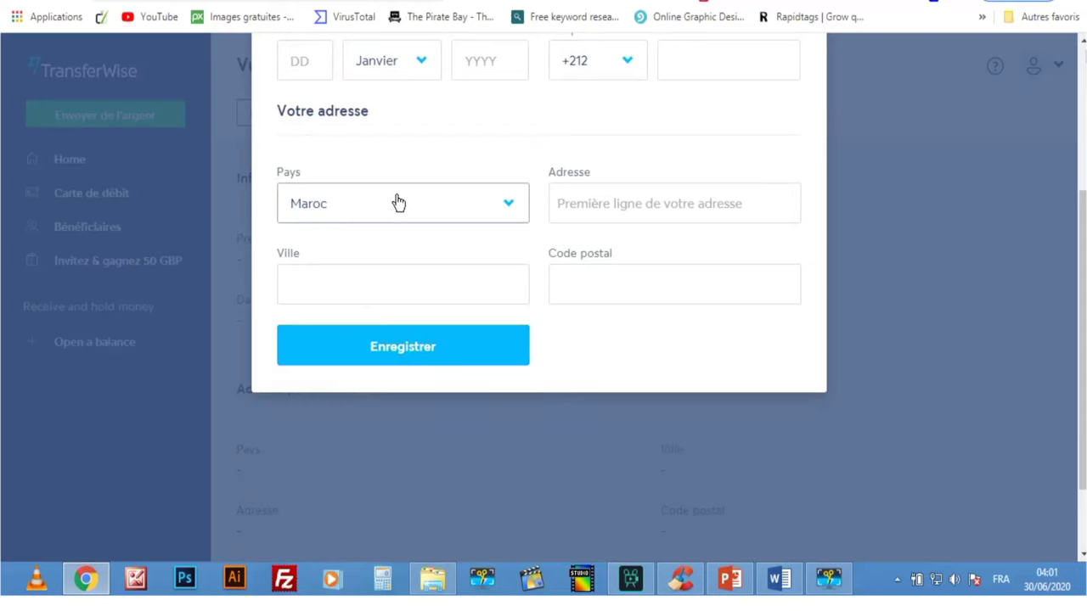
{"action": "left_click", "coordinate": [622, 205]}
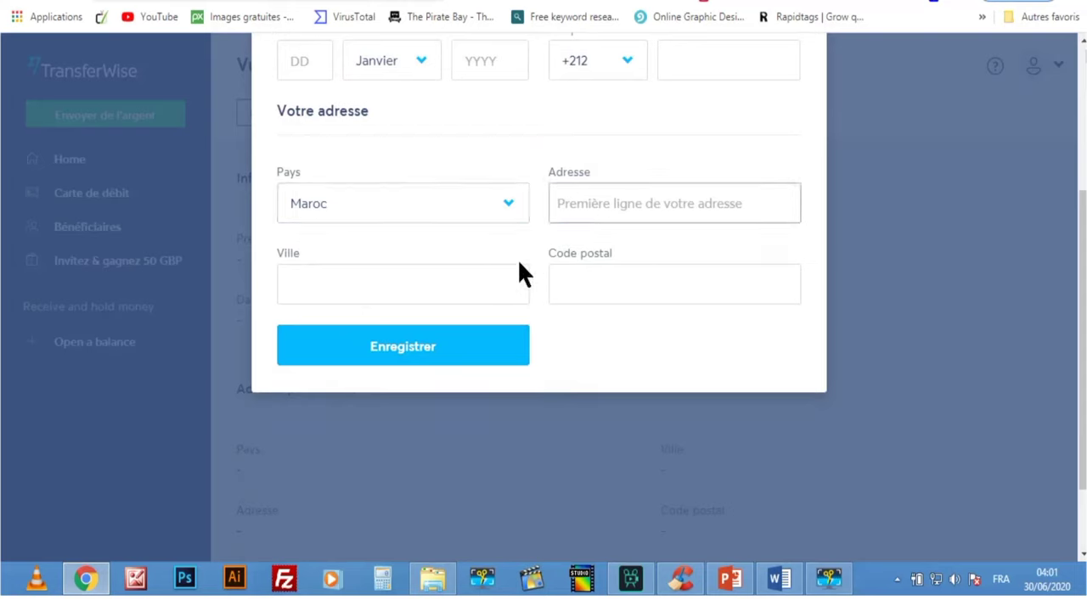
{"action": "left_click", "coordinate": [380, 283]}
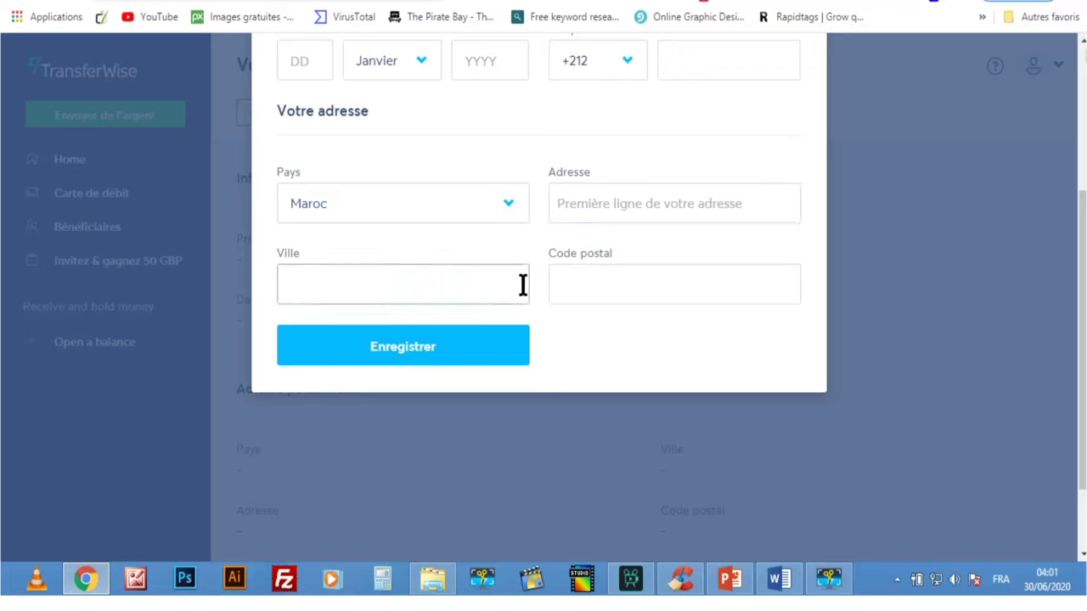
{"action": "left_click", "coordinate": [613, 287]}
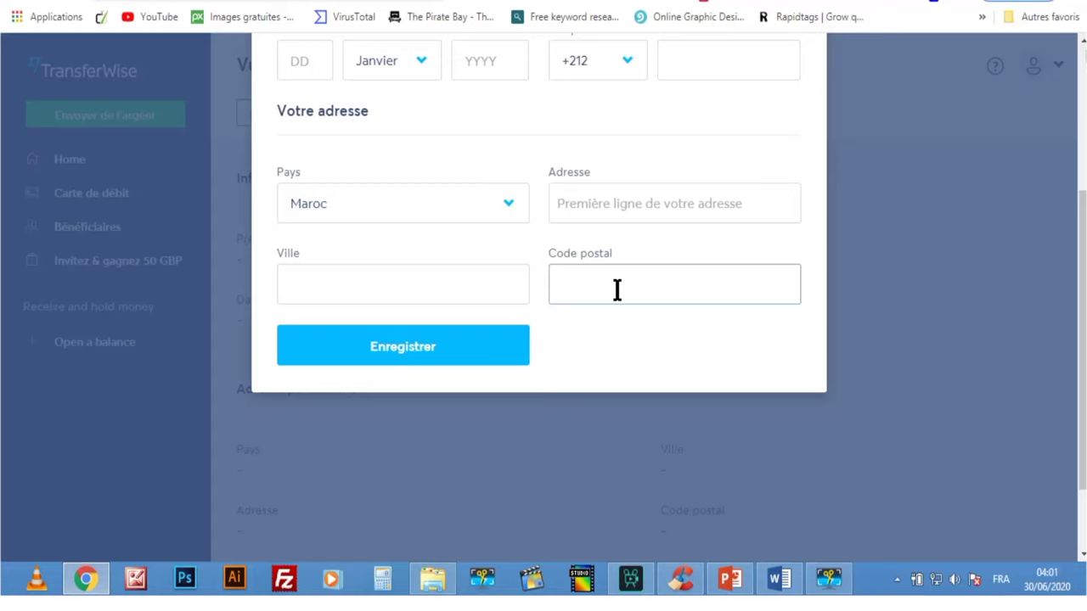
{"action": "left_click", "coordinate": [428, 284]}
{"action": "scroll", "coordinate": [408, 279], "scroll_direction": "up", "scroll_amount": 3}
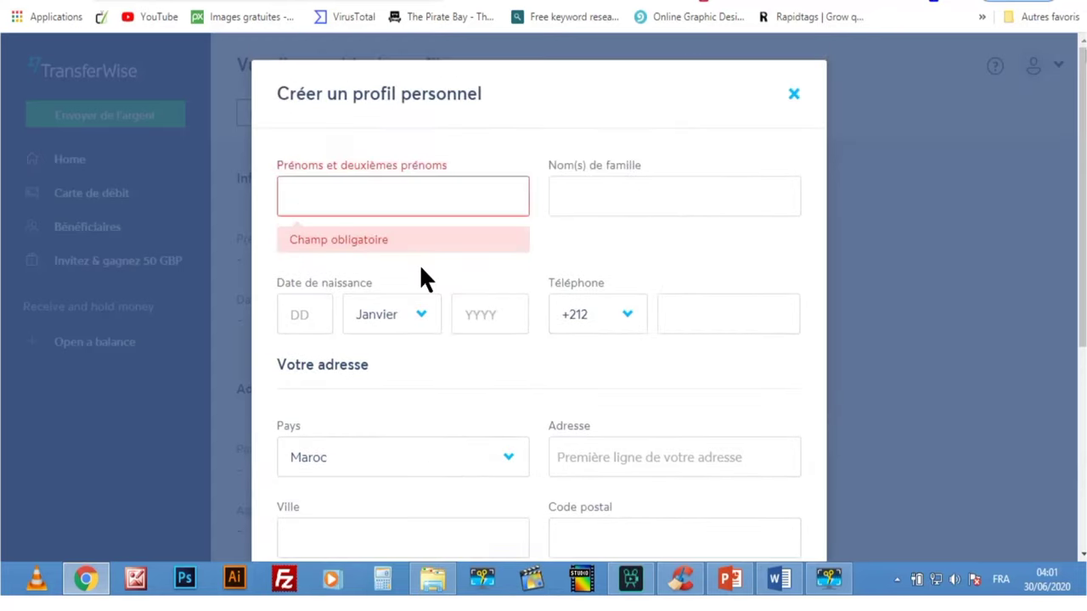
{"action": "left_click", "coordinate": [355, 210]}
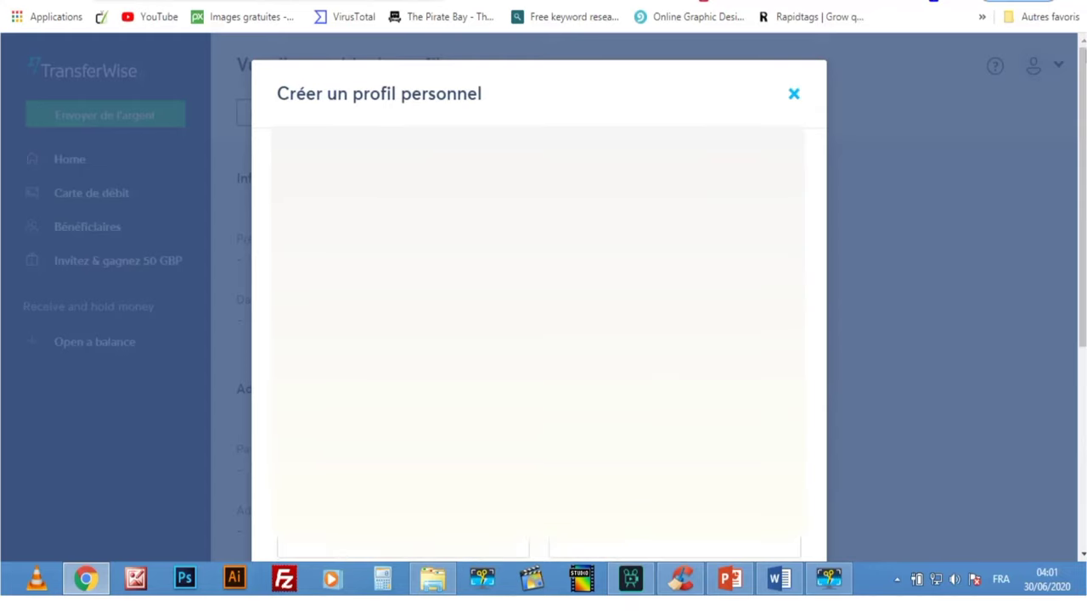
{"action": "scroll", "coordinate": [405, 393], "scroll_direction": "down", "scroll_amount": 3}
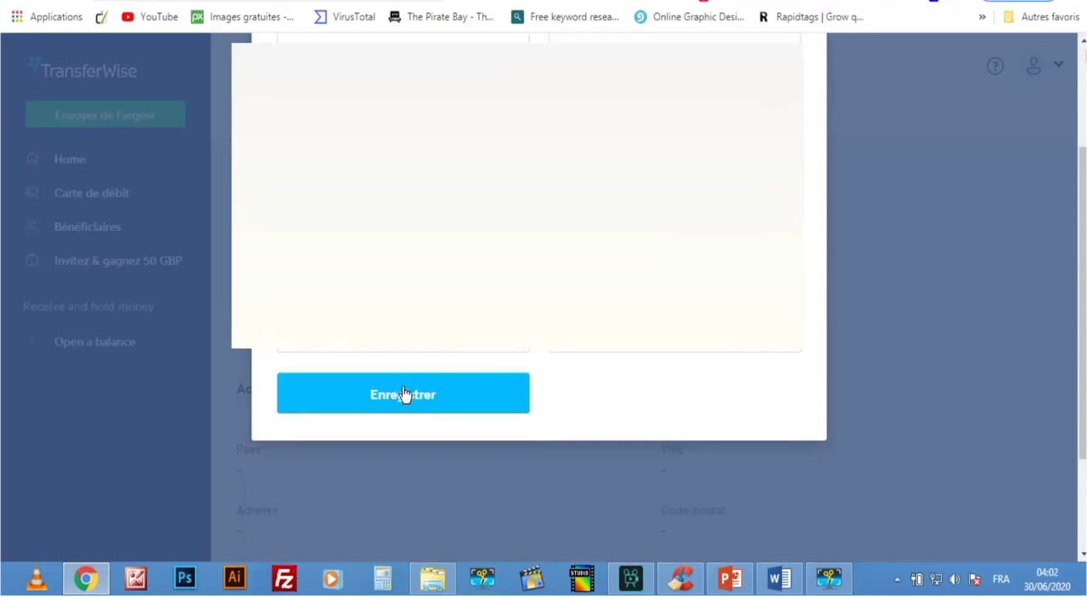
{"action": "left_click", "coordinate": [402, 395]}
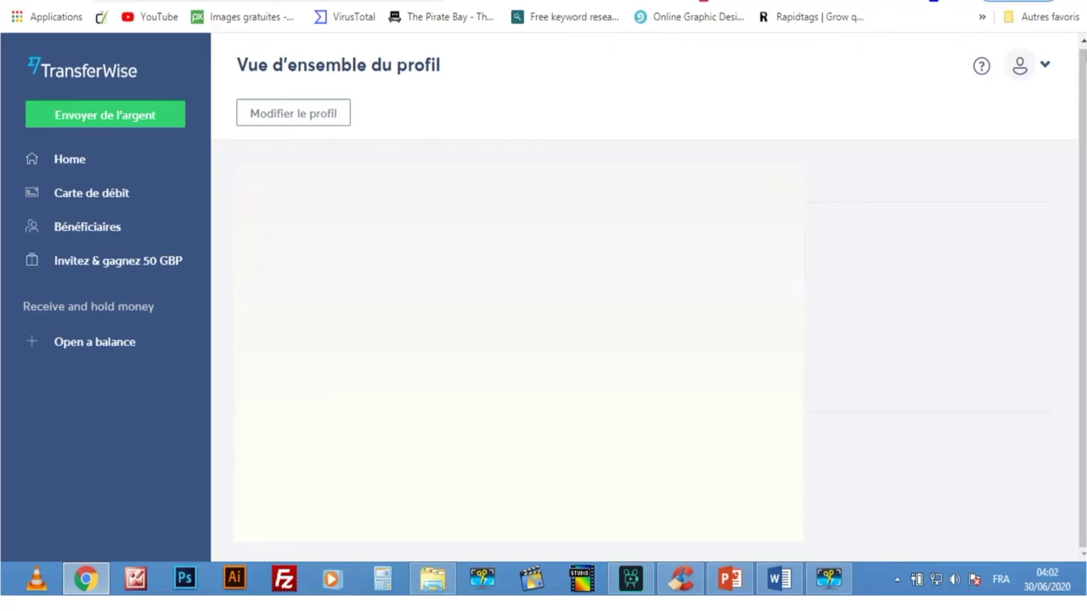
Step: Go to Paramètres via the avatar menu, then open the survey notification from the bell
{"action": "left_click", "coordinate": [1044, 68]}
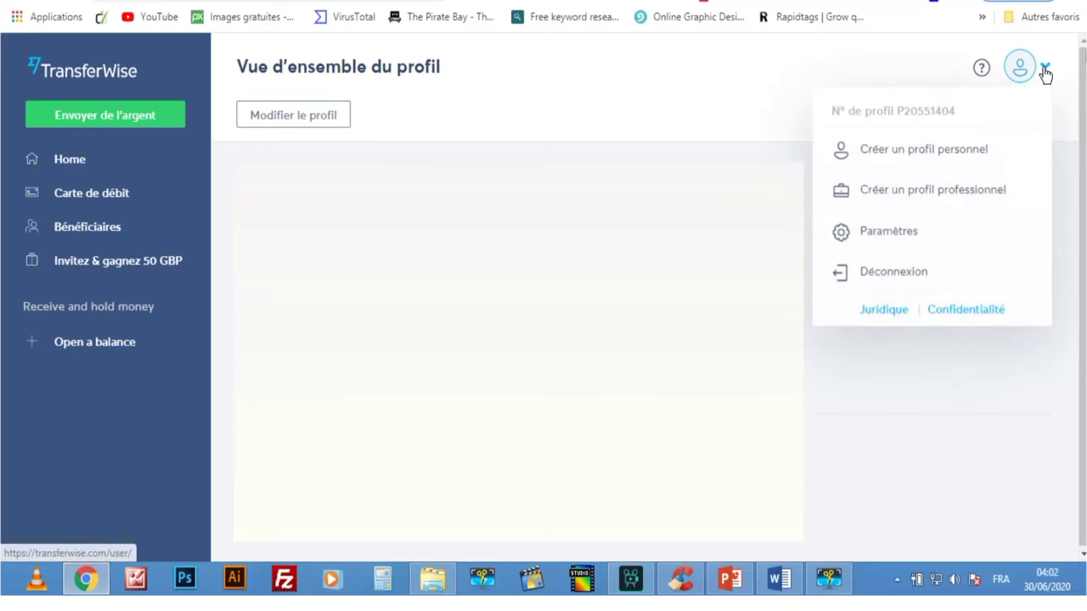
{"action": "left_click", "coordinate": [895, 242]}
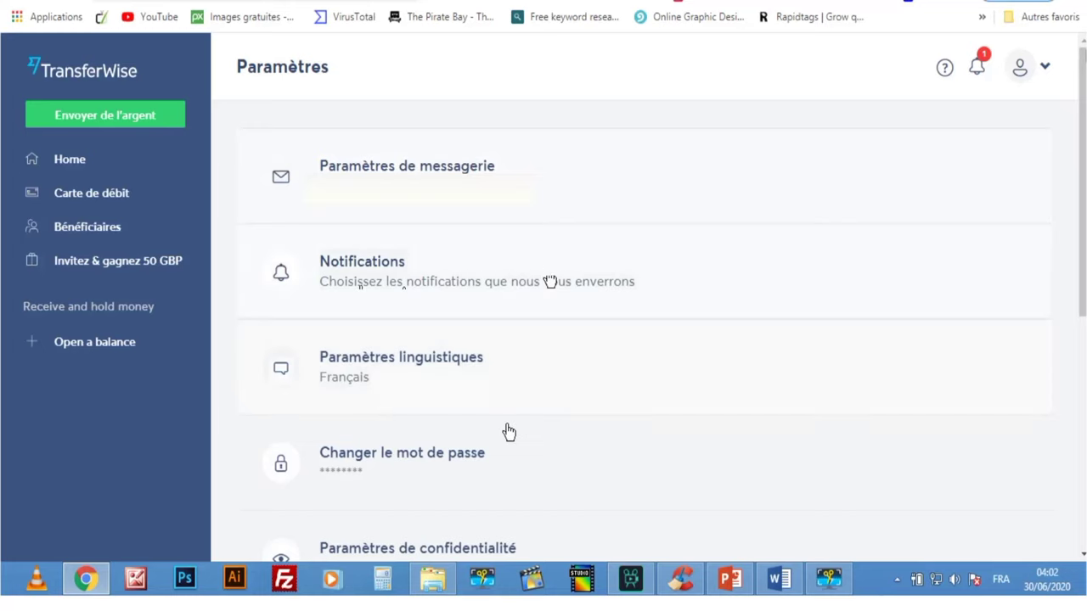
{"action": "left_click", "coordinate": [976, 66]}
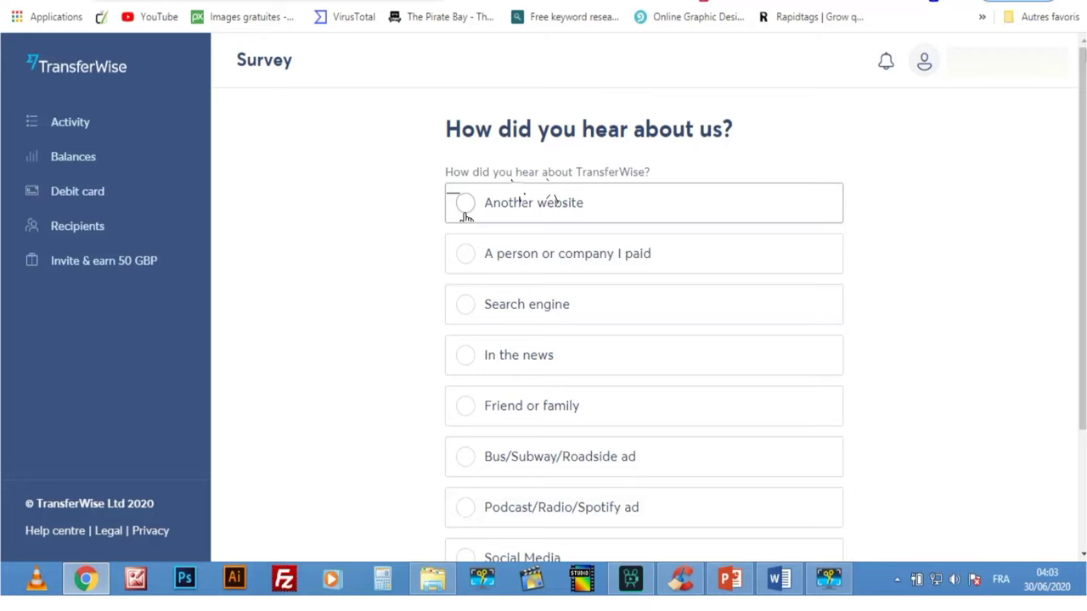
Step: Select 'Another website' as the answer in the survey
{"action": "left_click", "coordinate": [465, 203]}
{"action": "scroll", "coordinate": [453, 307], "scroll_direction": "down", "scroll_amount": 5}
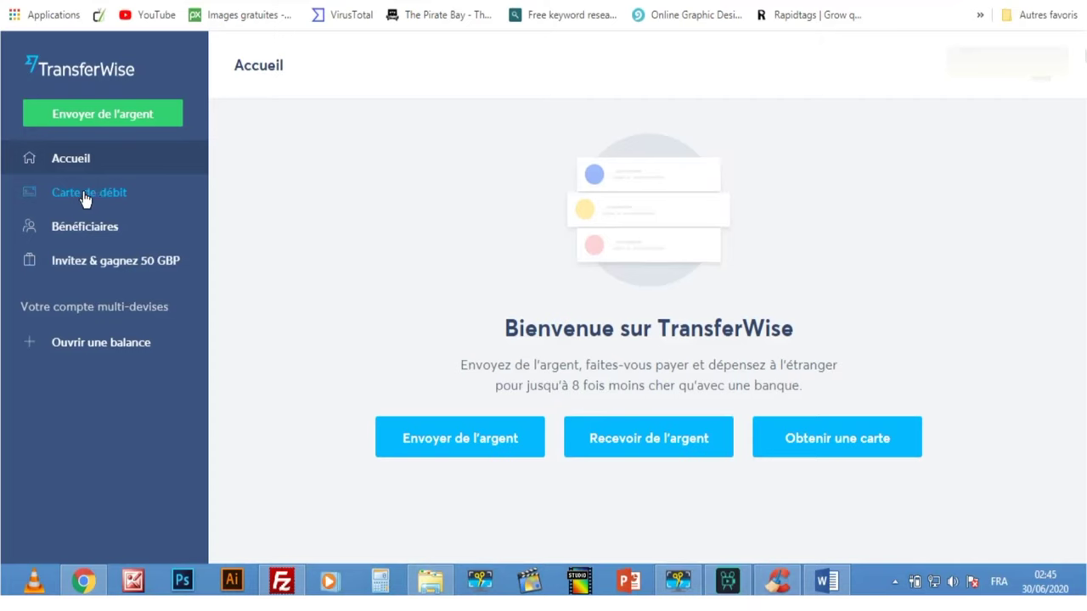
Step: Go to the Carte de débit page and open the 'Rejoignez la liste d'attente' form
{"action": "left_click", "coordinate": [79, 197]}
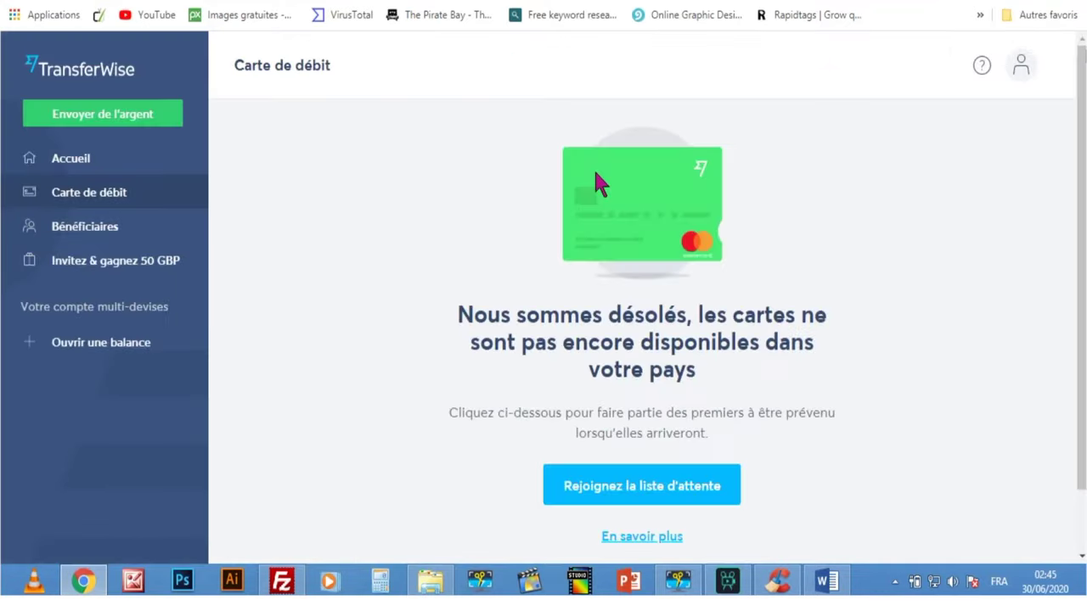
{"action": "scroll", "coordinate": [484, 233], "scroll_direction": "down", "scroll_amount": 1}
{"action": "scroll", "coordinate": [478, 230], "scroll_direction": "down", "scroll_amount": 1}
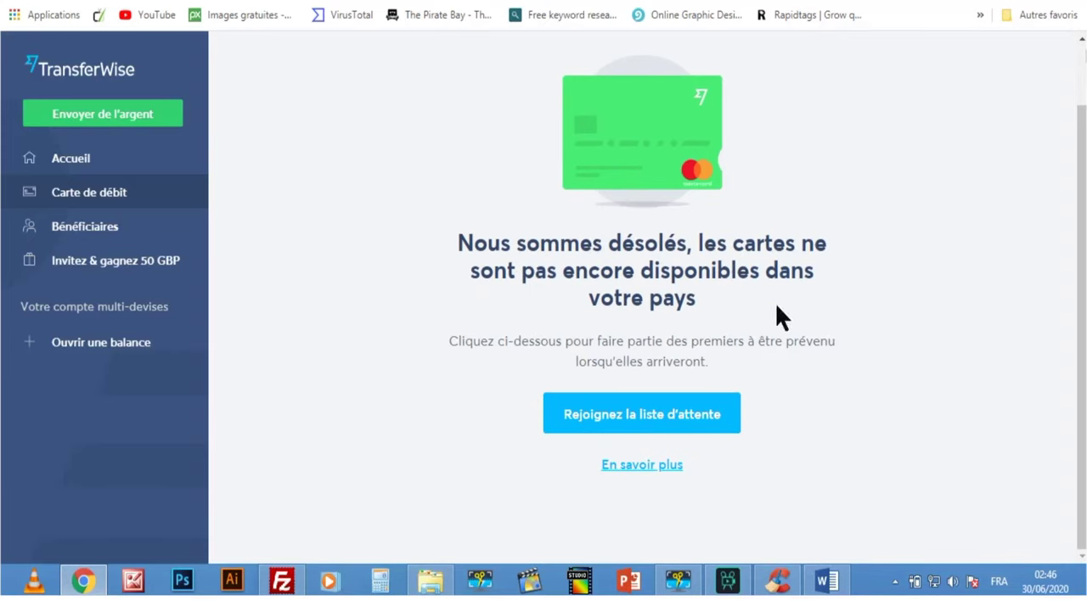
{"action": "left_click", "coordinate": [580, 423]}
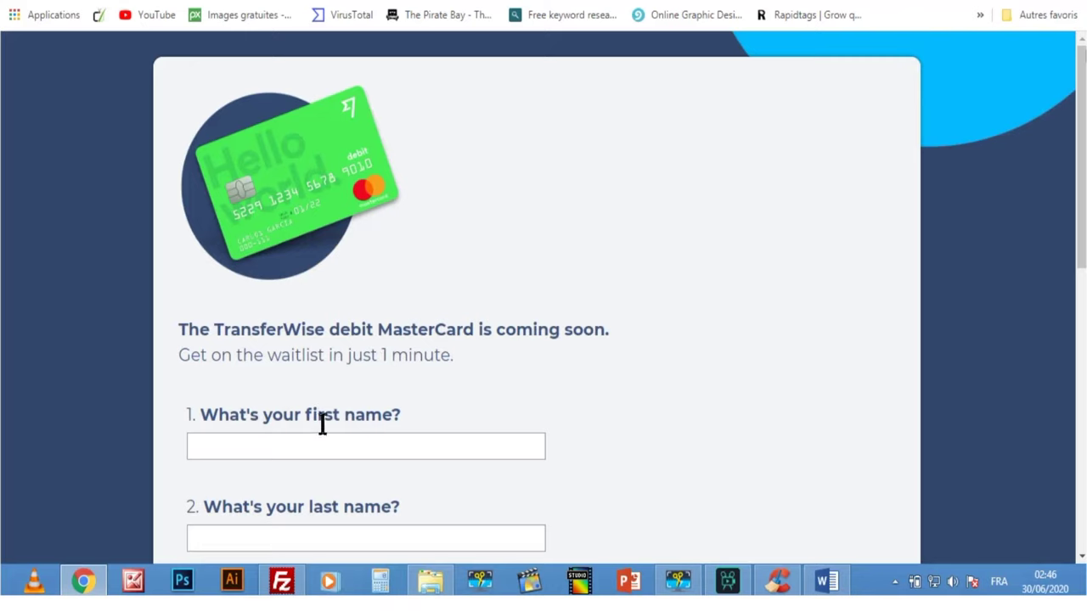
Step: Fill in the waitlist e-mail, choose Morocco, tick 'For personal use' and submit
{"action": "scroll", "coordinate": [328, 450], "scroll_direction": "down", "scroll_amount": 5}
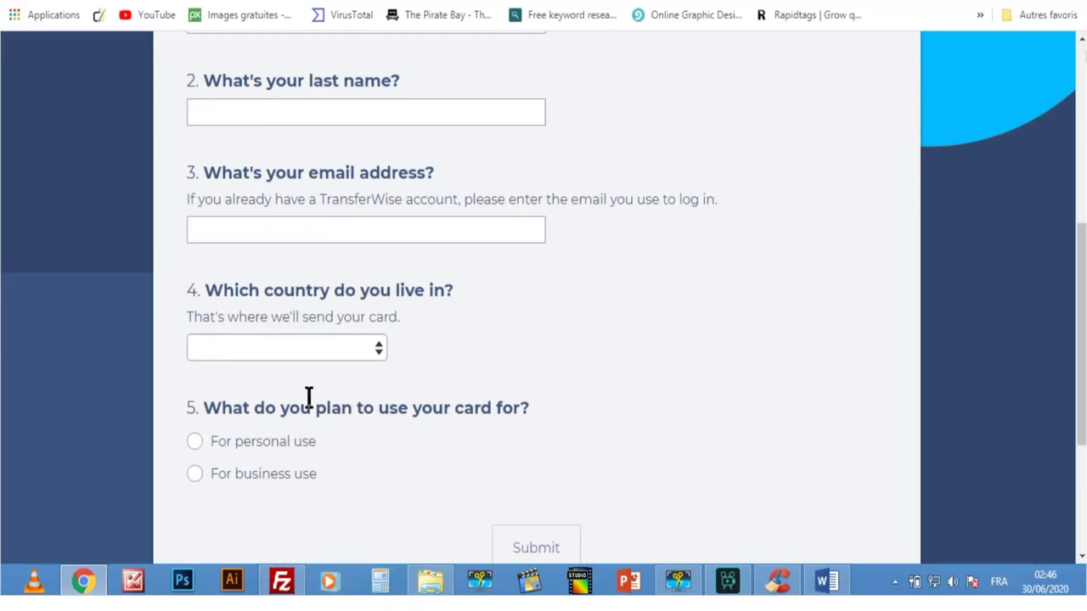
{"action": "scroll", "coordinate": [293, 231], "scroll_direction": "up", "scroll_amount": 2}
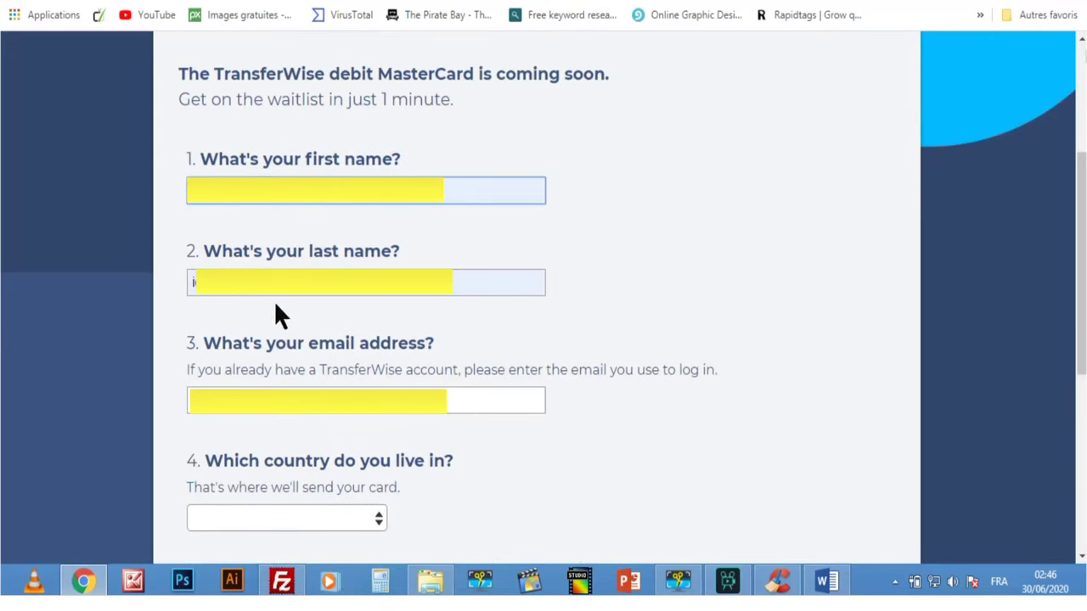
{"action": "left_click", "coordinate": [331, 400]}
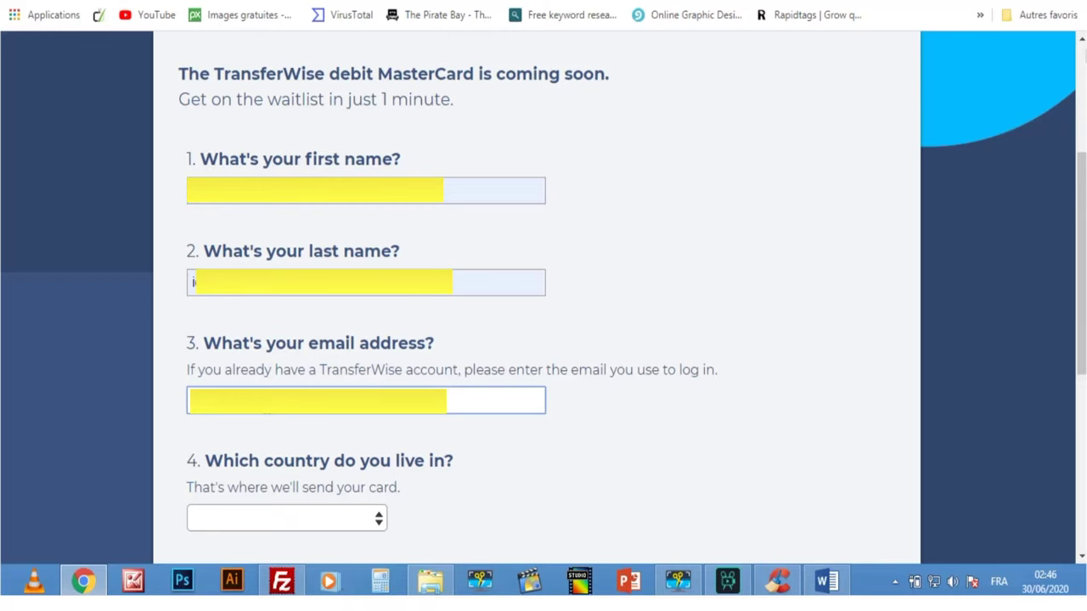
{"action": "key", "text": "Tab"}
{"action": "type", "text": "mor"}
{"action": "scroll", "coordinate": [356, 337], "scroll_direction": "down", "scroll_amount": 3}
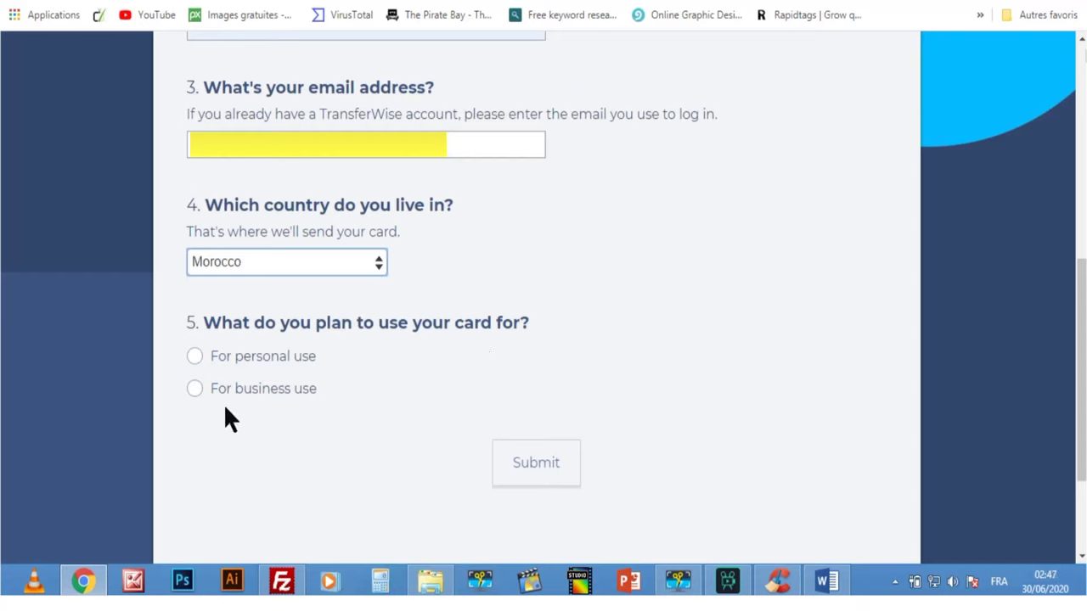
{"action": "left_click", "coordinate": [197, 360]}
{"action": "left_click", "coordinate": [515, 462]}
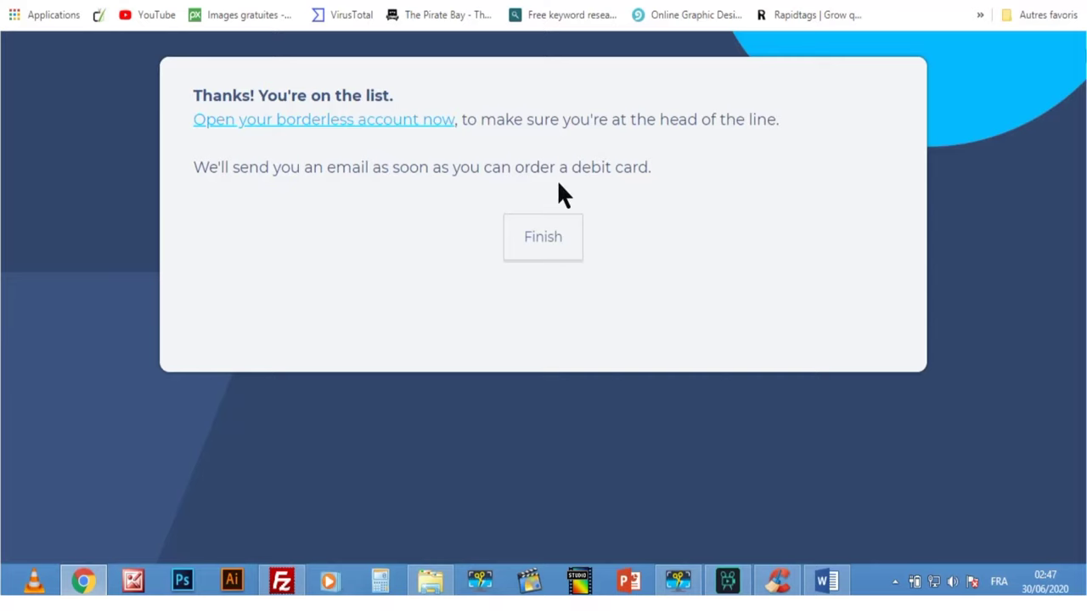
Step: Open the borderless account link in a new tab, click Finish, and select the phone number field
{"action": "right_click", "coordinate": [347, 129]}
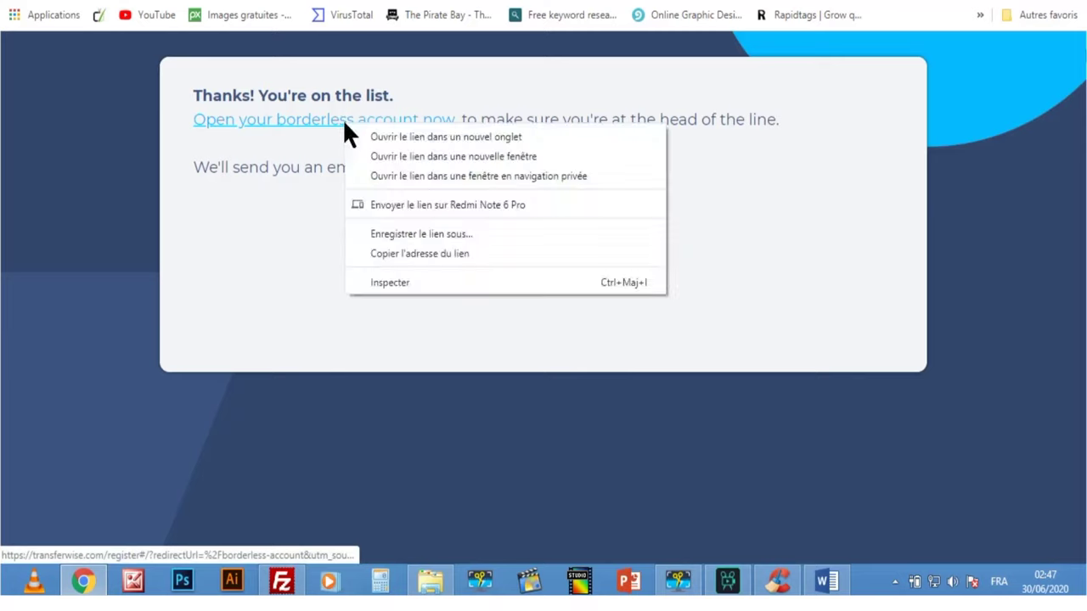
{"action": "left_click", "coordinate": [406, 137]}
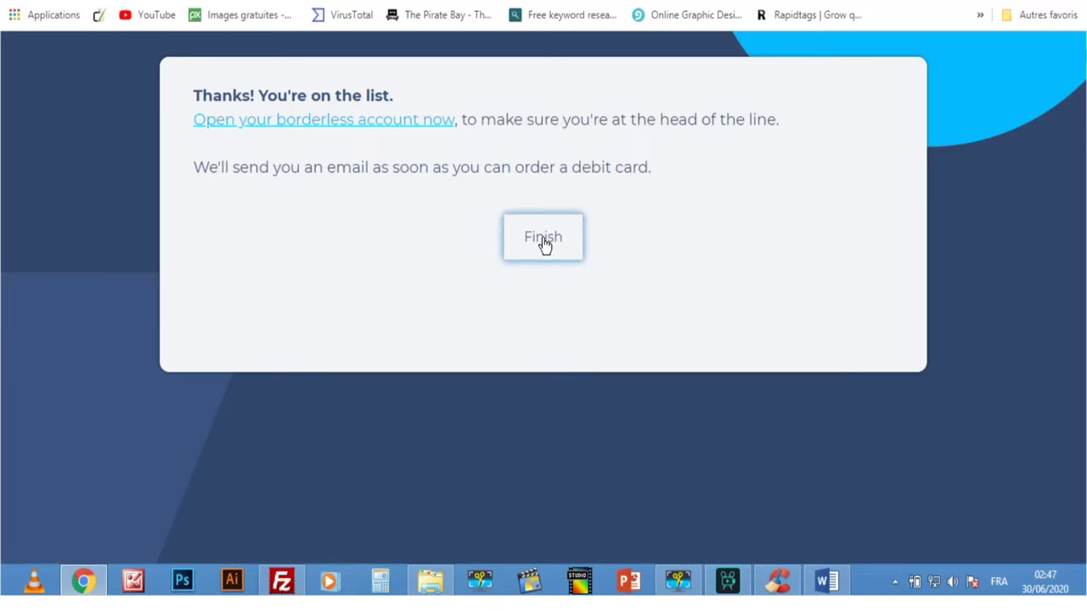
{"action": "left_click", "coordinate": [544, 242]}
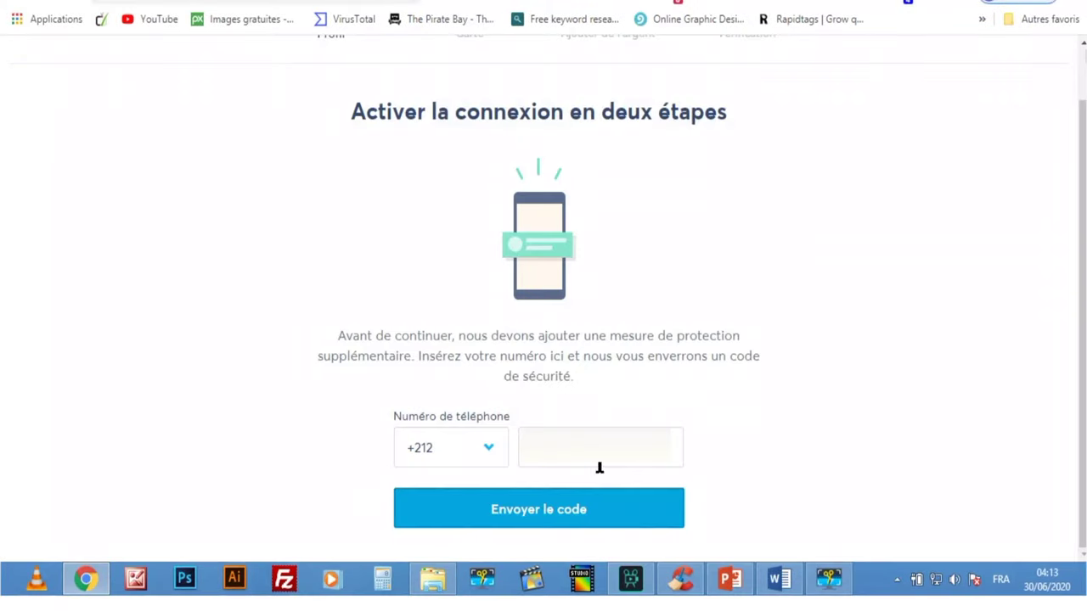
{"action": "left_click", "coordinate": [599, 463]}
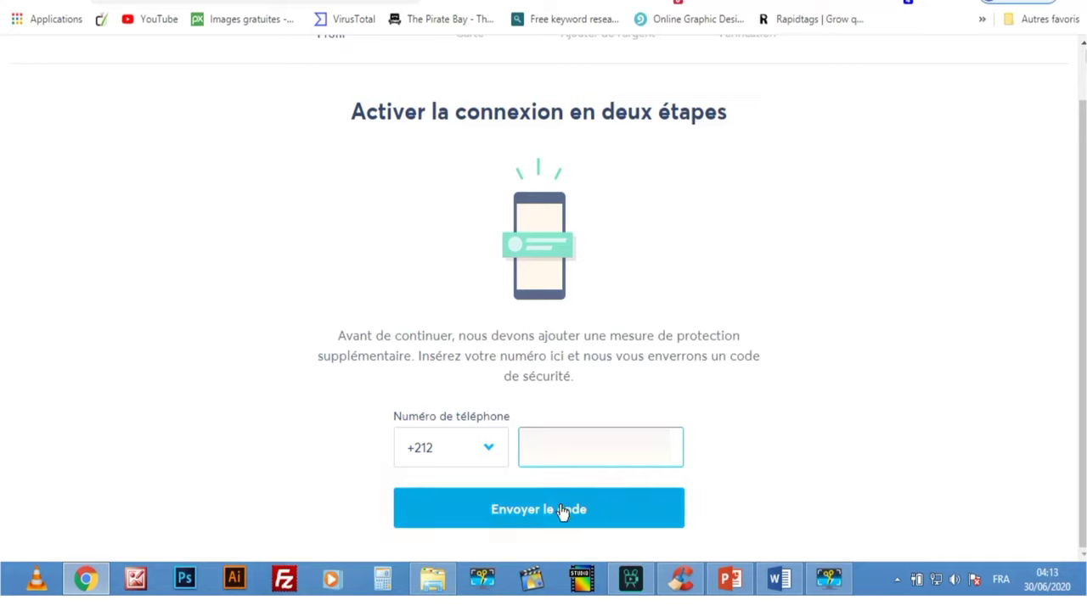
Step: Send a security code to the phone and enter the received code to activate two-step login
{"action": "key", "text": "Return"}
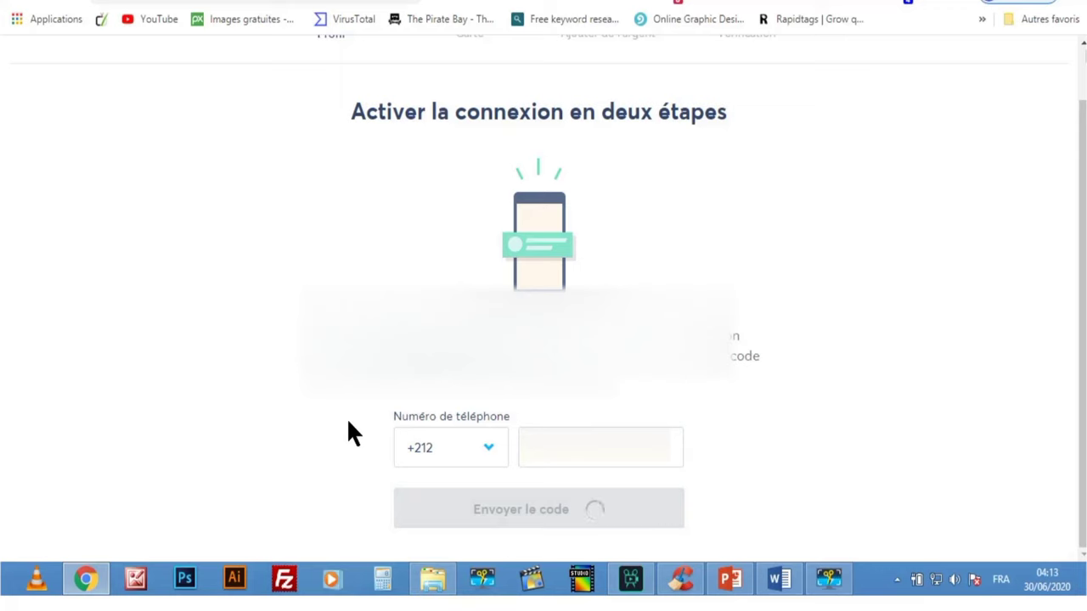
{"action": "left_click", "coordinate": [488, 401]}
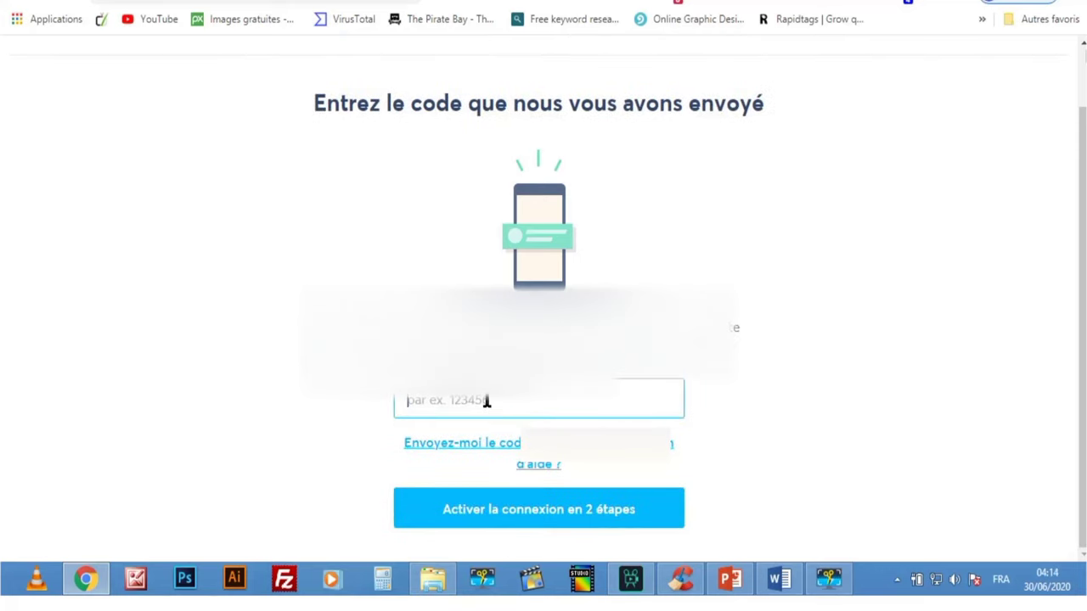
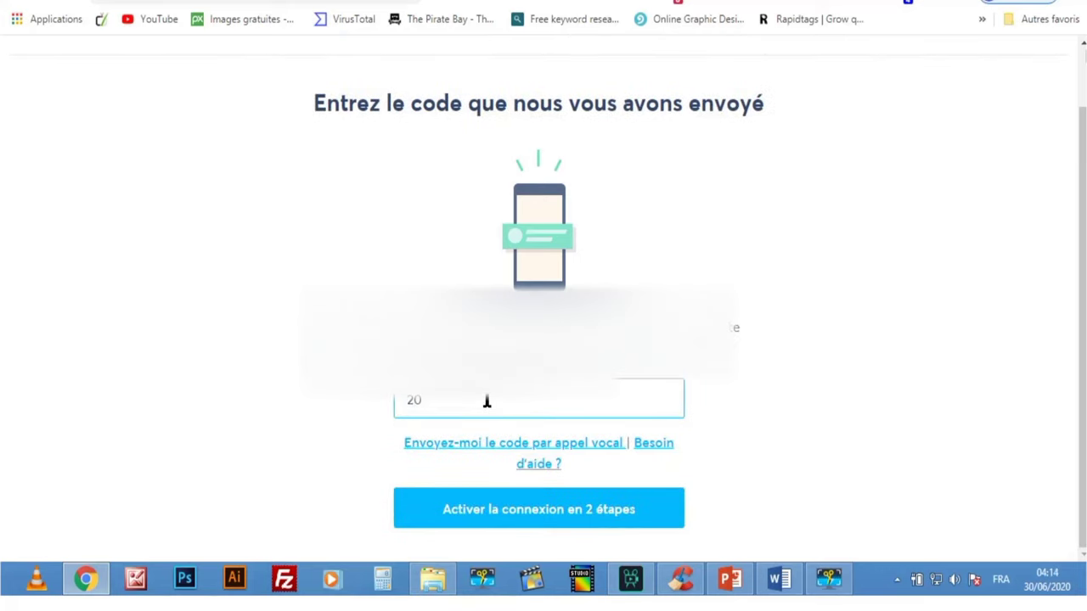
{"action": "left_click", "coordinate": [513, 509]}
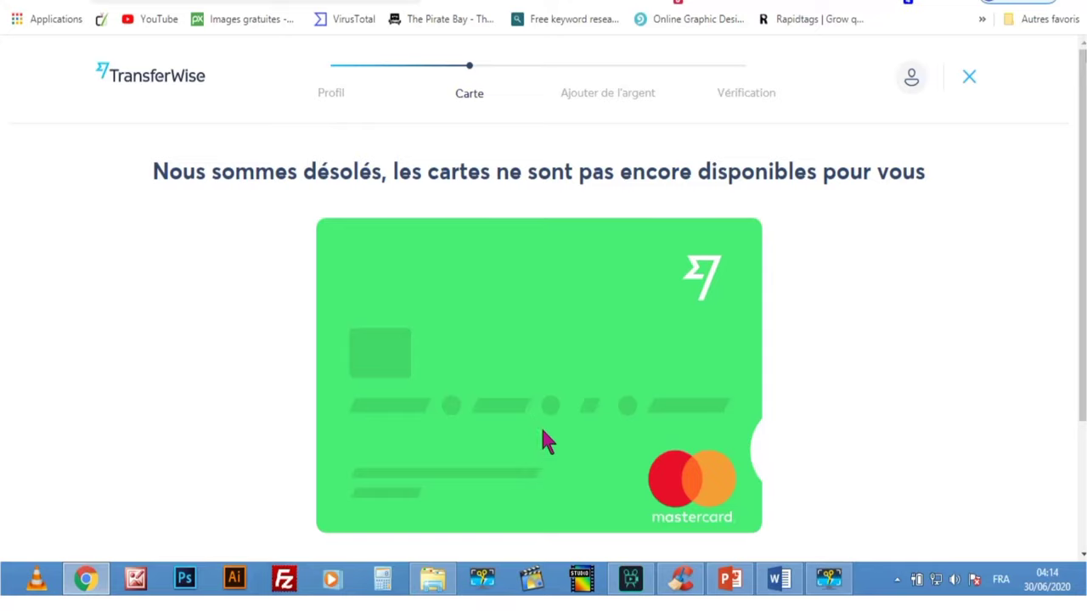
{"action": "scroll", "coordinate": [551, 433], "scroll_direction": "down", "scroll_amount": 1}
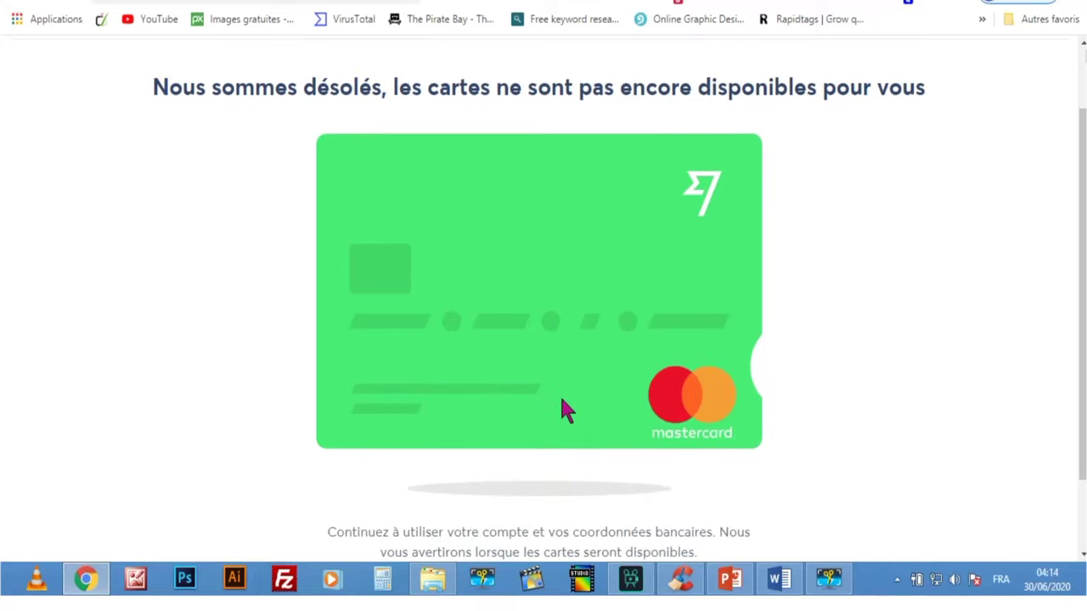
{"action": "scroll", "coordinate": [546, 348], "scroll_direction": "up", "scroll_amount": 1}
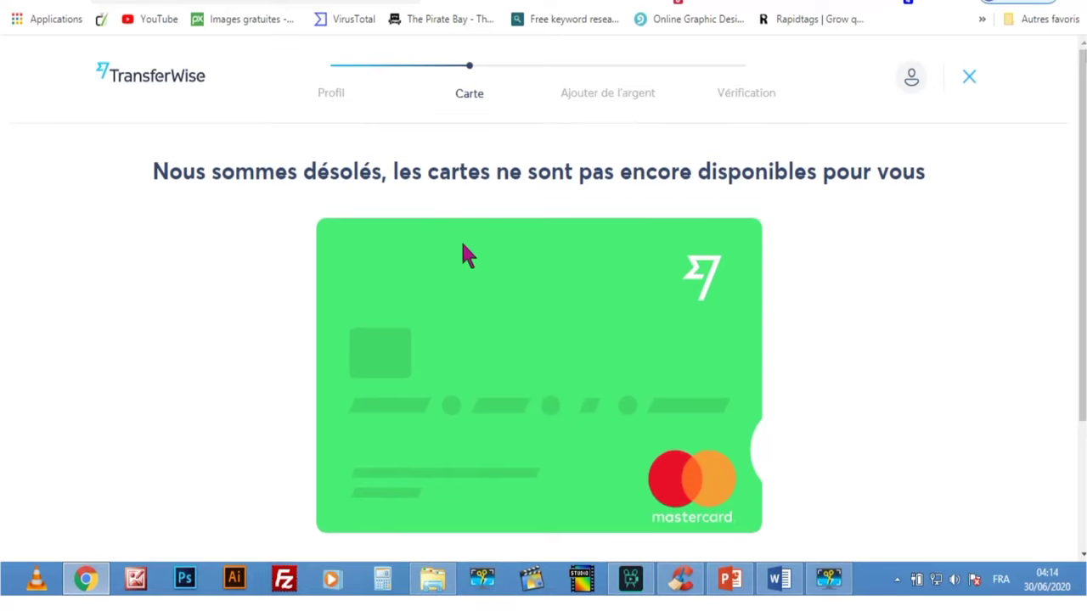
{"action": "scroll", "coordinate": [461, 253], "scroll_direction": "down", "scroll_amount": 2}
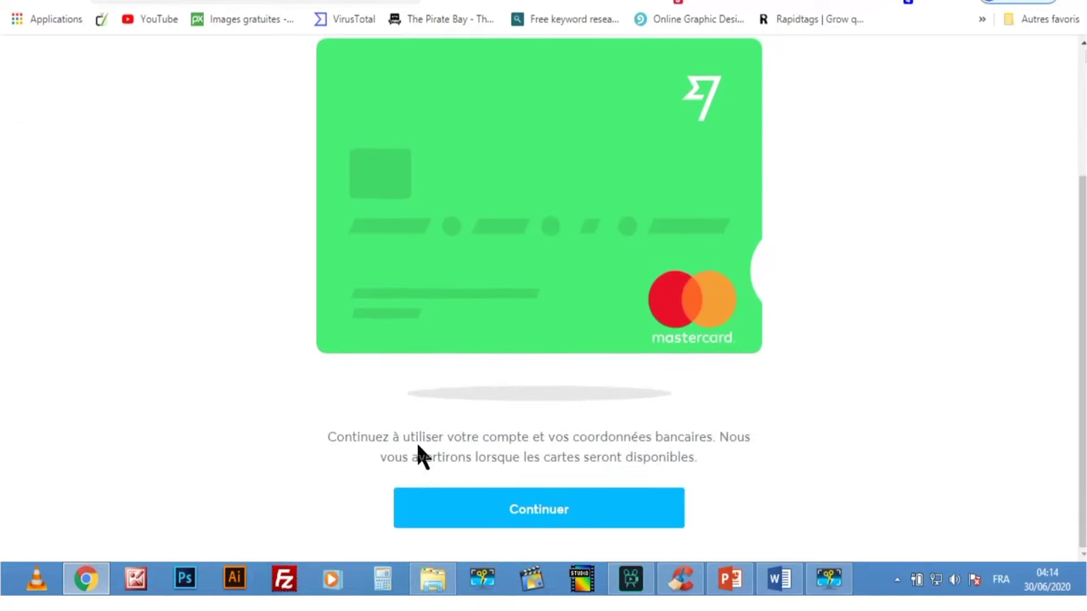